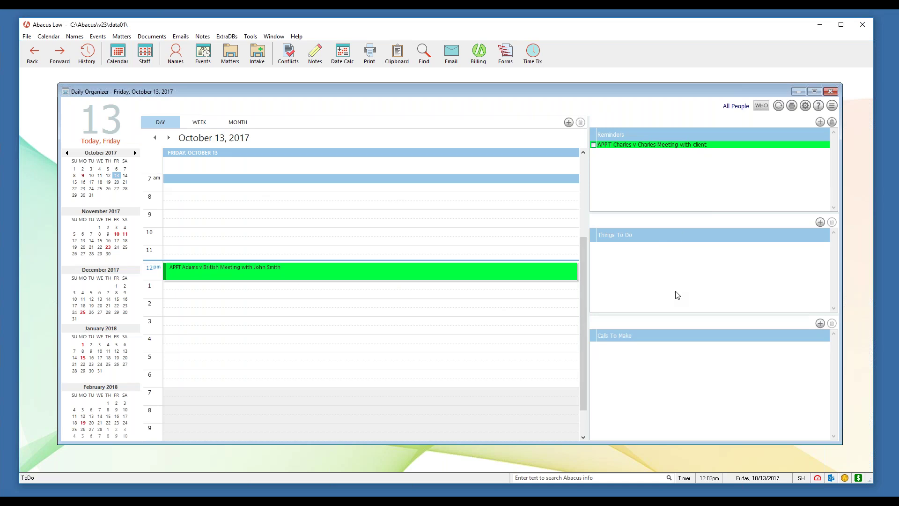
Start adding events from a rule in the 10:30 am slot on October 13, 2017.
mouse_move(393, 282)
left_click(465, 245)
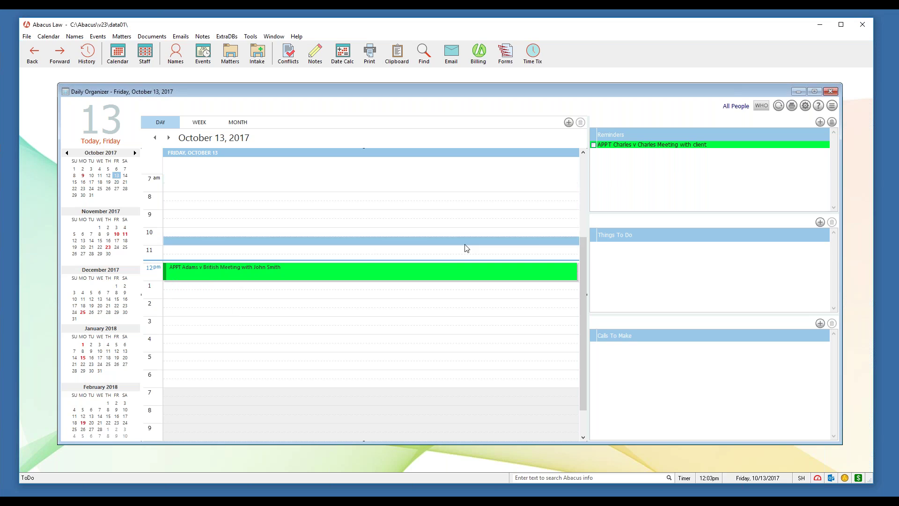
right_click(467, 248)
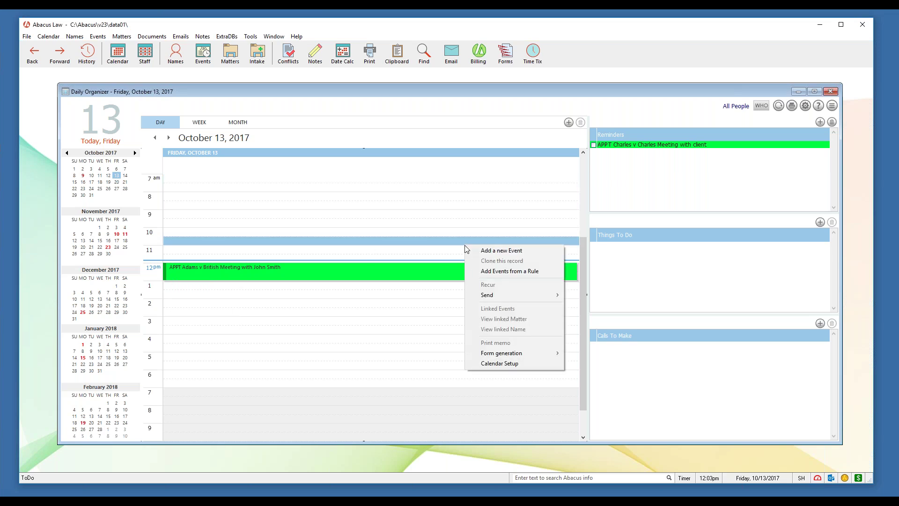
left_click(523, 272)
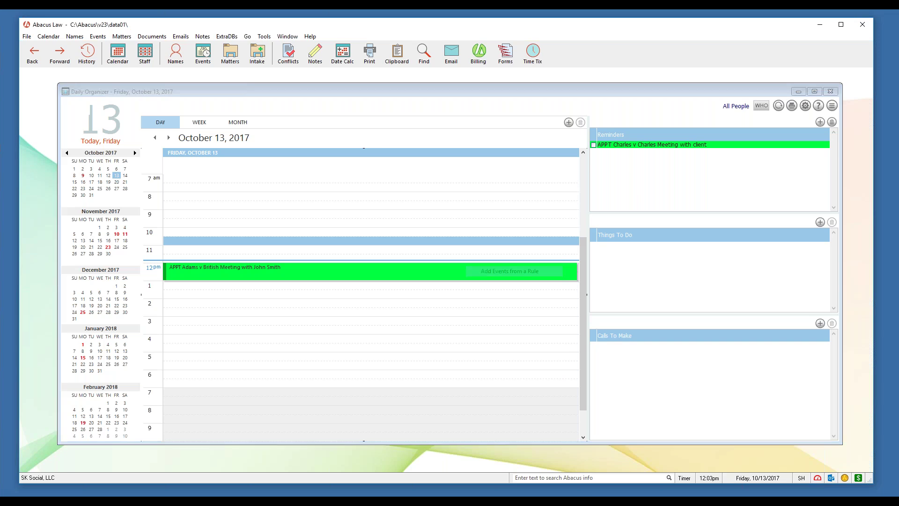
left_click_drag(468, 76, 461, 69)
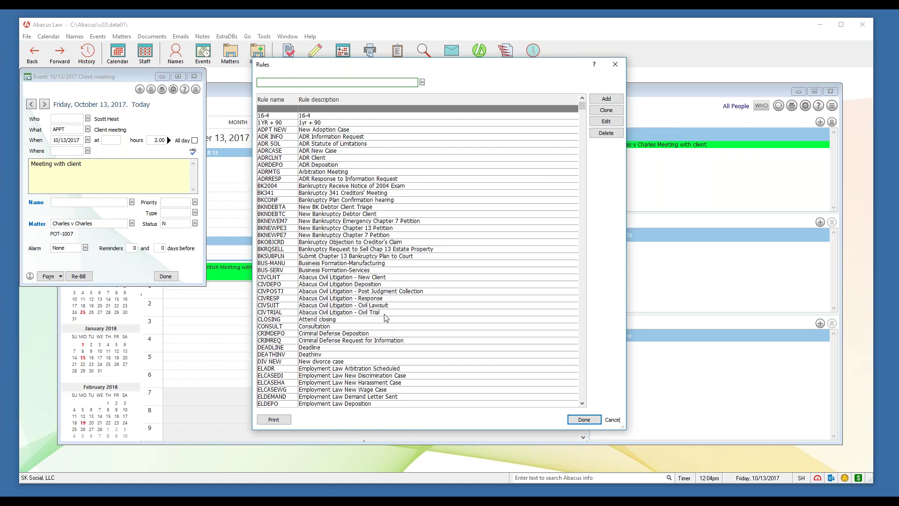
Choose the DIV NEW rule (New divorce case) from the rules list.
key("Down")
key("Down")
key("Down")
key("Down")
key("Down")
key("Down")
key("Down")
key("Down")
key("Down")
key("Down")
key("Down")
key("Down")
key("Down")
key("Down")
key("Down")
key("Down")
key("Down")
key("Down")
key("Down")
key("Down")
key("Down")
key("Down")
key("Down")
key("Down")
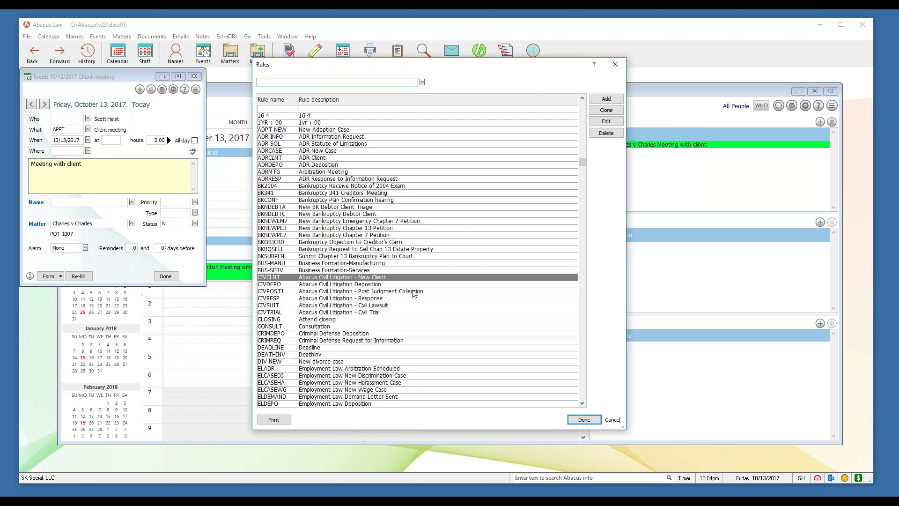
left_click(369, 364)
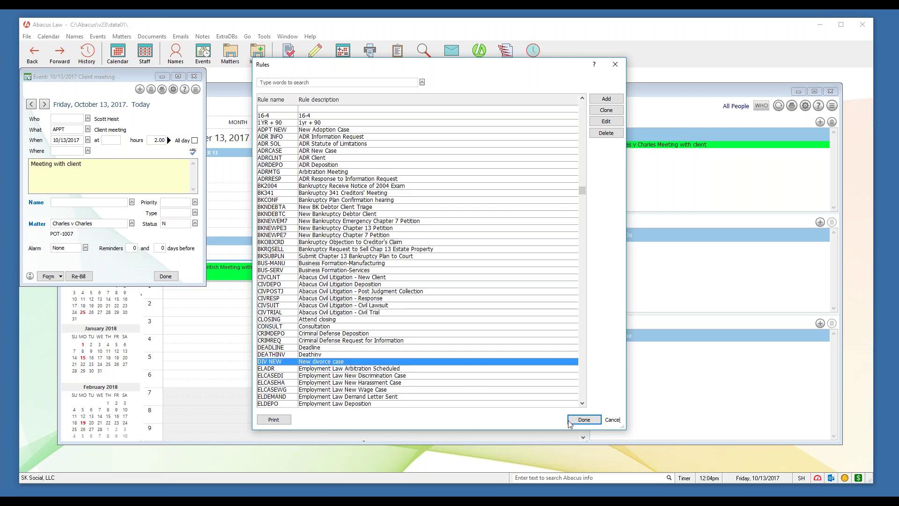
left_click(587, 421)
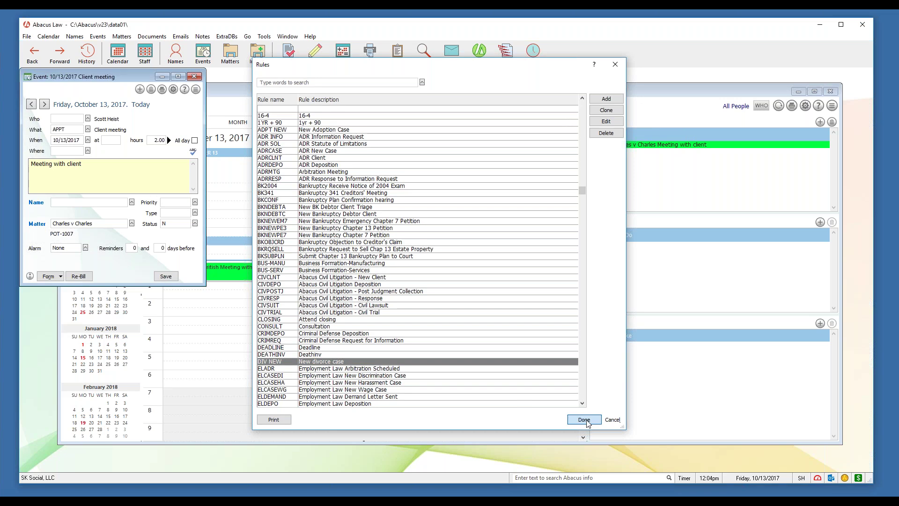
Review the new event's Who, What, When, notes, Name and Matter fields.
left_click_drag(120, 71, 398, 116)
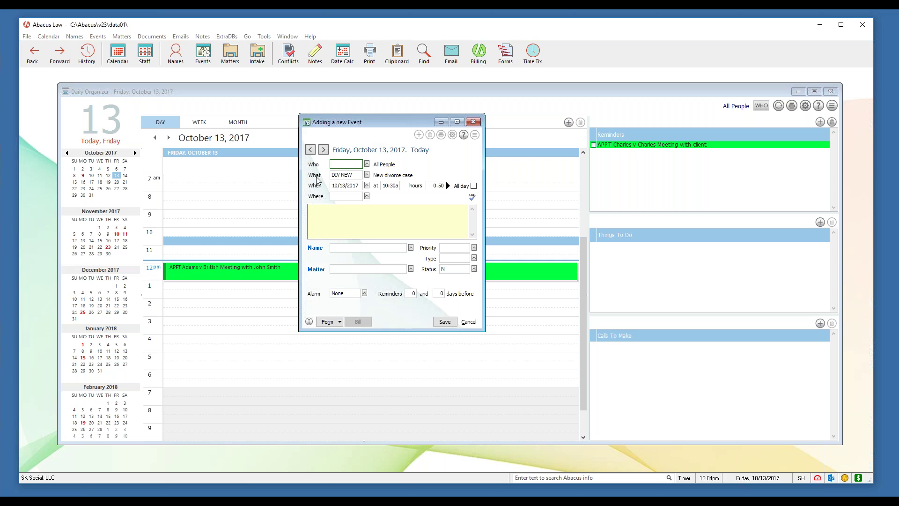
left_click(349, 177)
left_click_drag(358, 175, 329, 175)
left_click(343, 165)
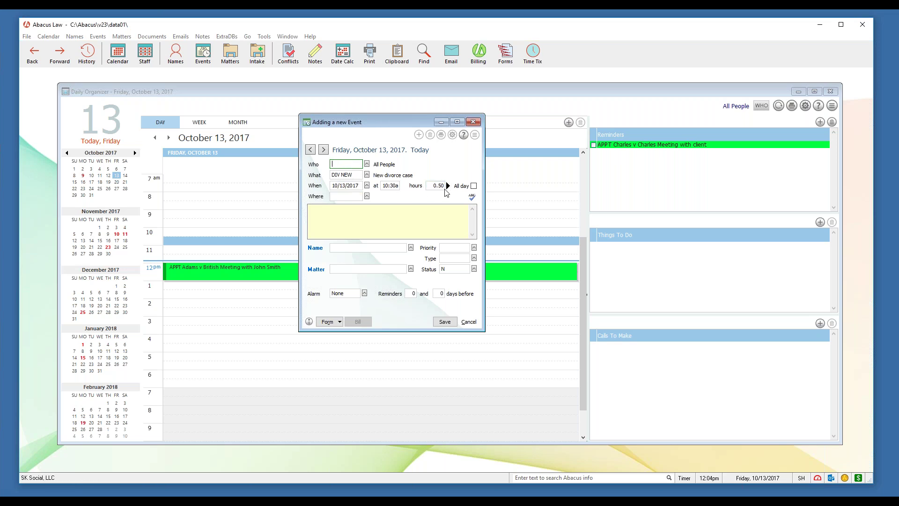
left_click(349, 228)
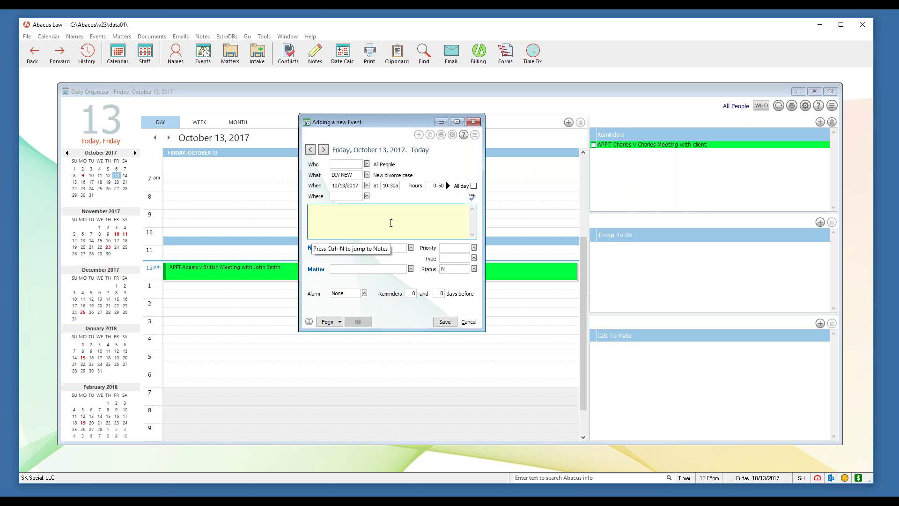
left_click(378, 270)
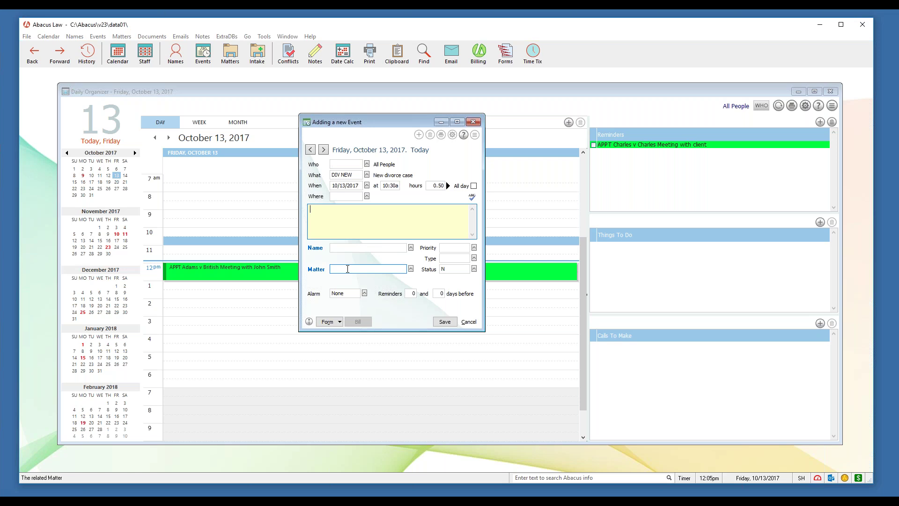
key("shift+Tab")
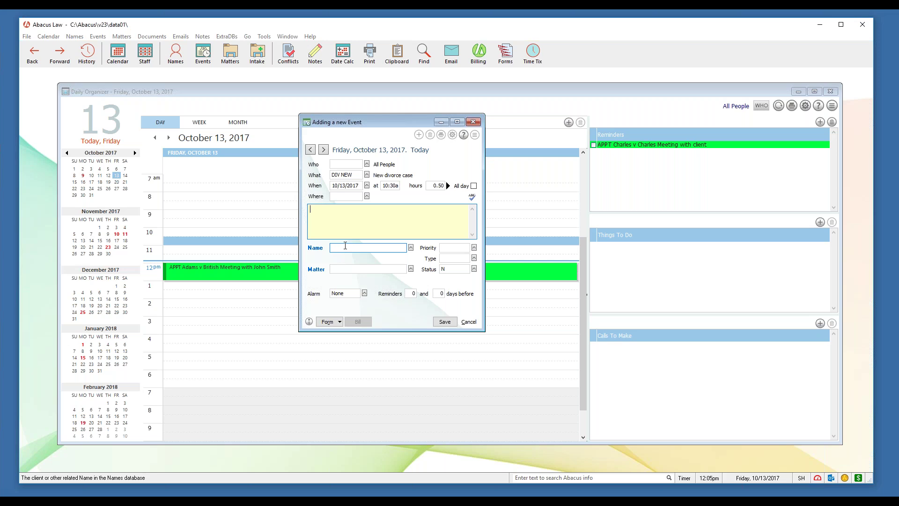
left_click(355, 175)
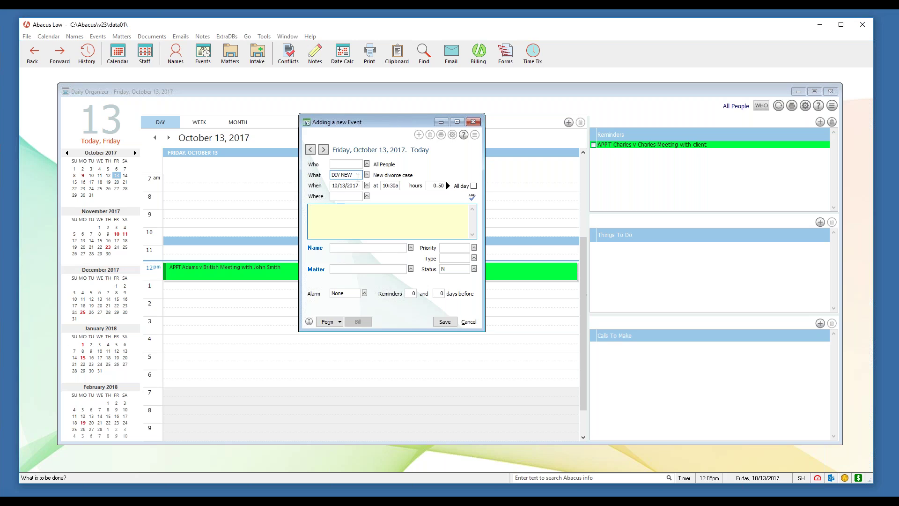
left_click_drag(355, 175, 331, 176)
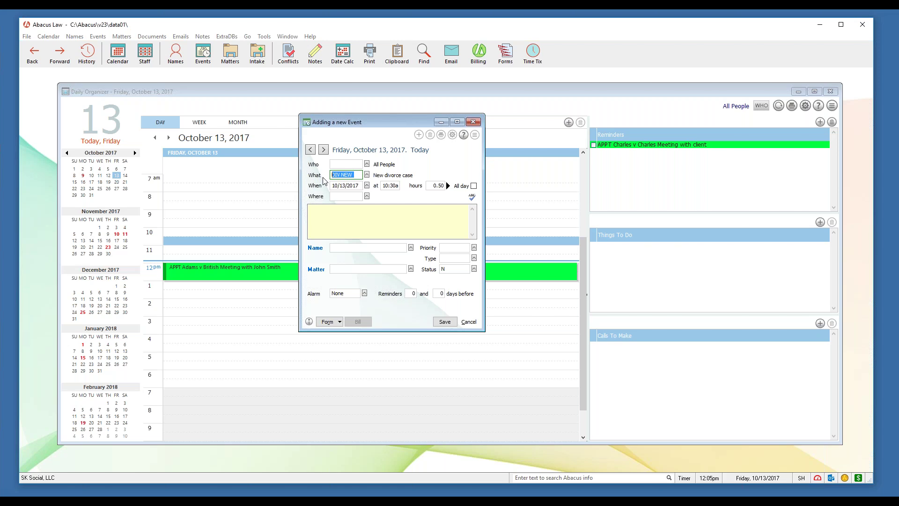
Assign the event to SH and link it to the Smith v Acme matter, sorting the matters by case code.
key("shift+Tab")
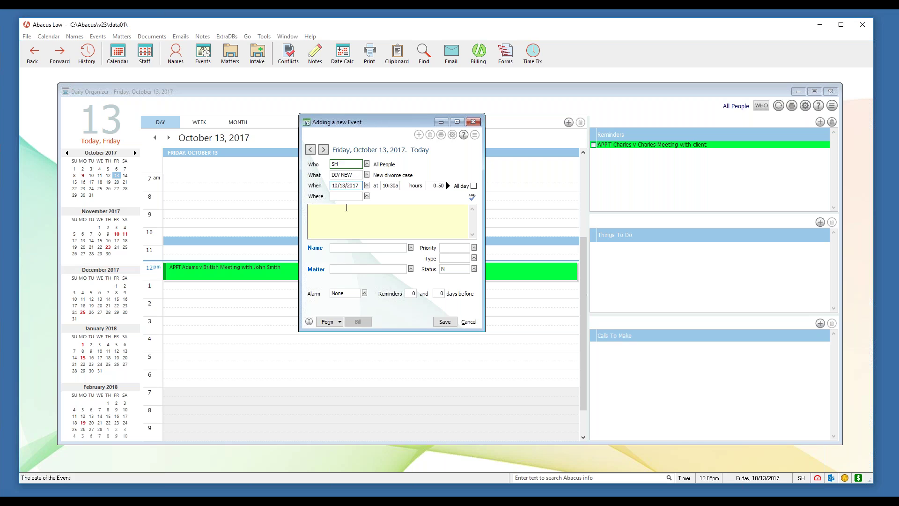
left_click(411, 270)
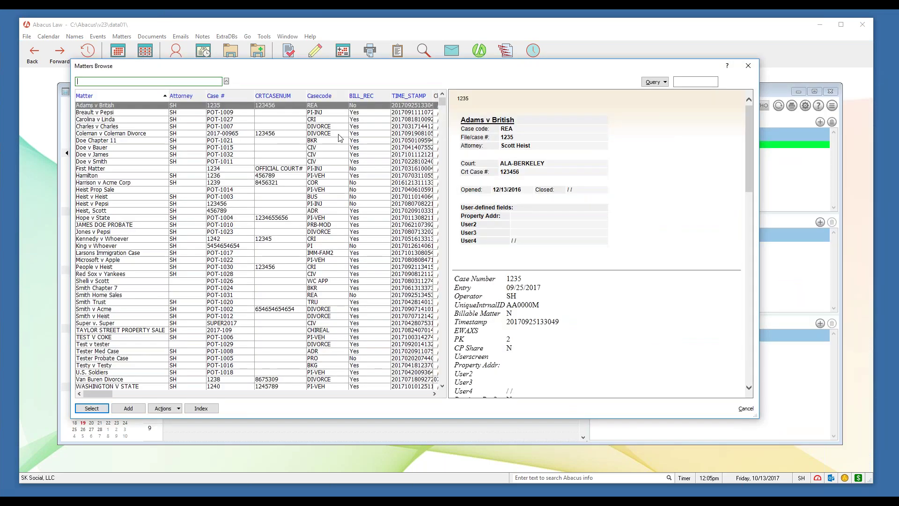
left_click(340, 96)
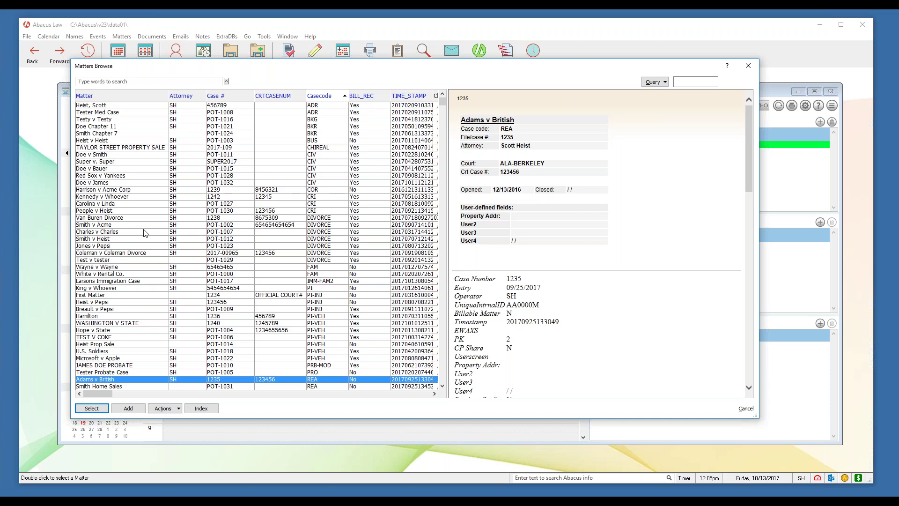
left_click(127, 226)
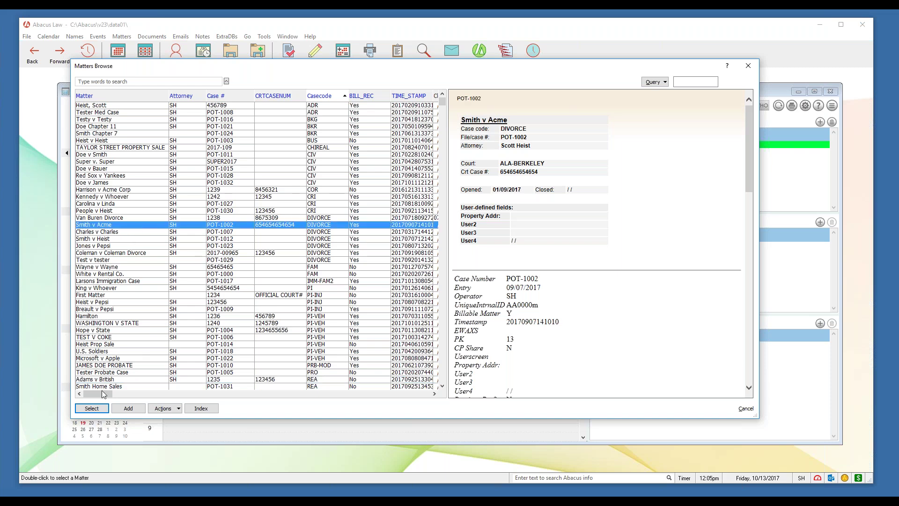
left_click(100, 409)
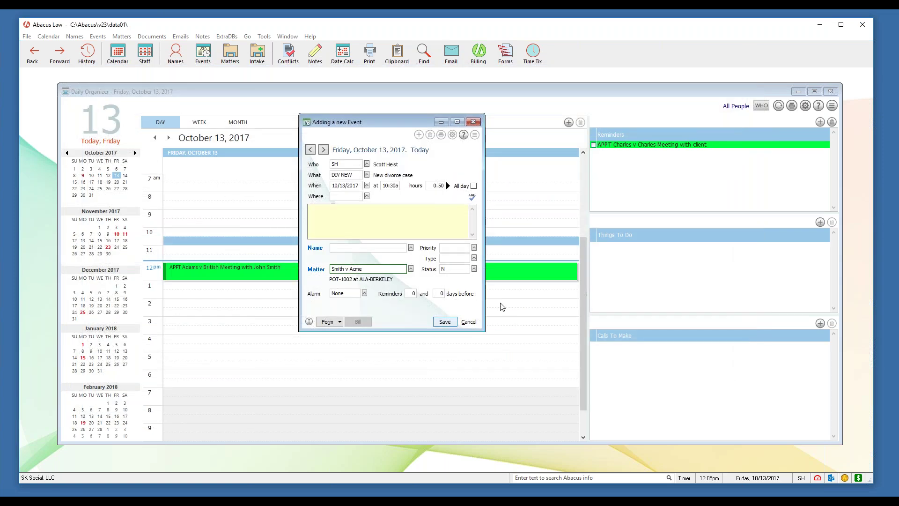
Save the DIV NEW event and have its related rule events scheduled.
left_click(352, 174)
double_click(352, 174)
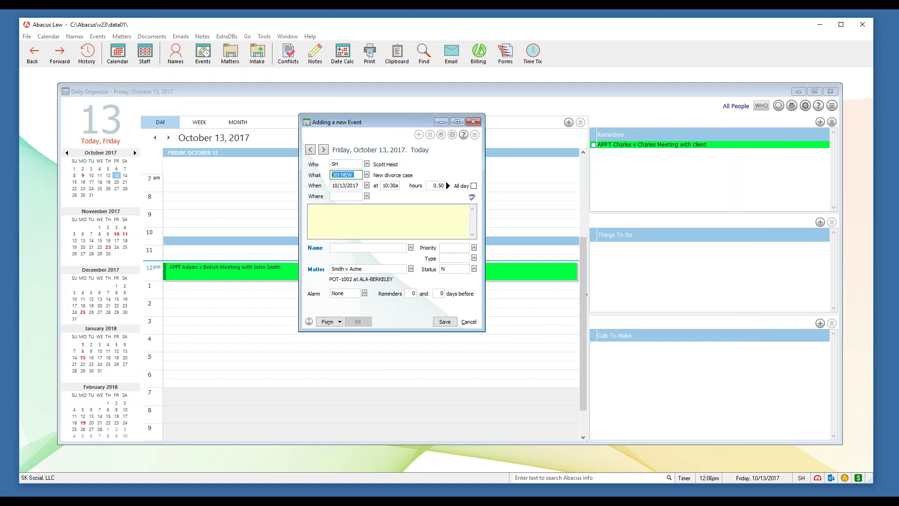
left_click(445, 322)
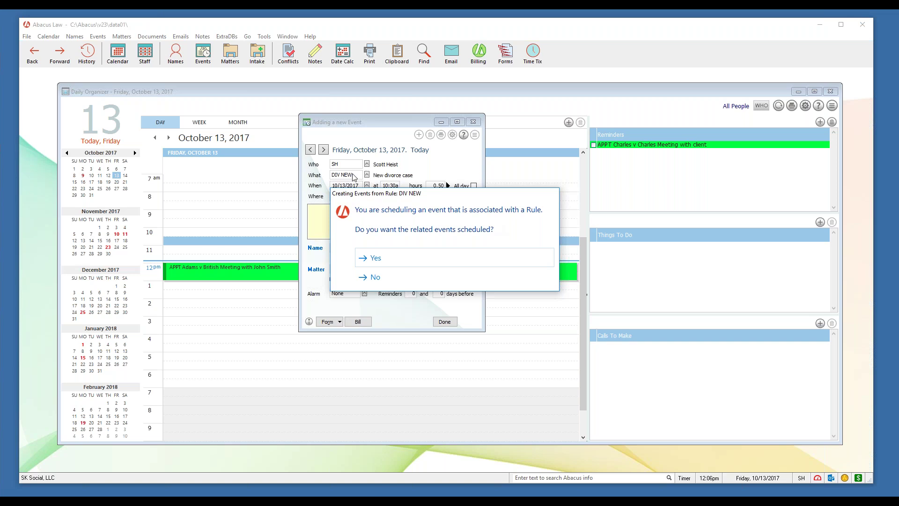
left_click(398, 263)
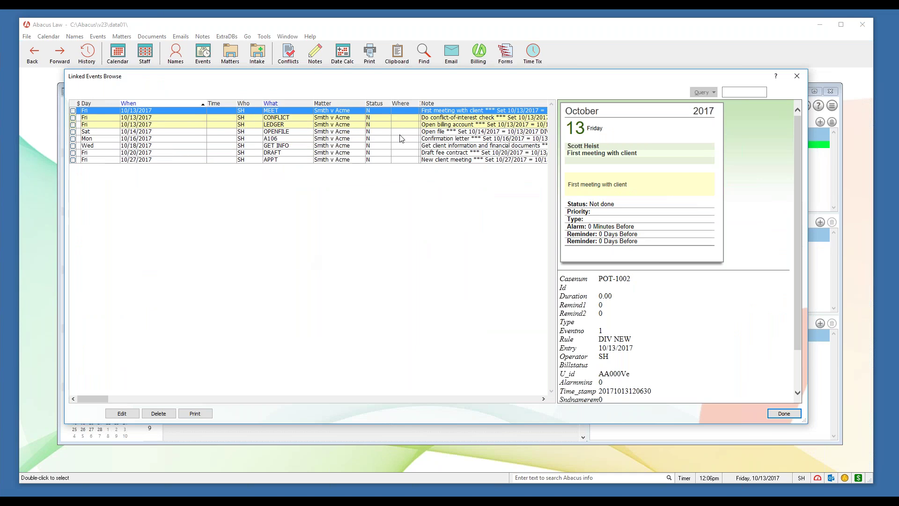
Widen the linked events list to show the full notes and review the events from the conflict check to the new client meeting.
left_click_drag(419, 103, 404, 104)
left_click_drag(558, 260, 692, 260)
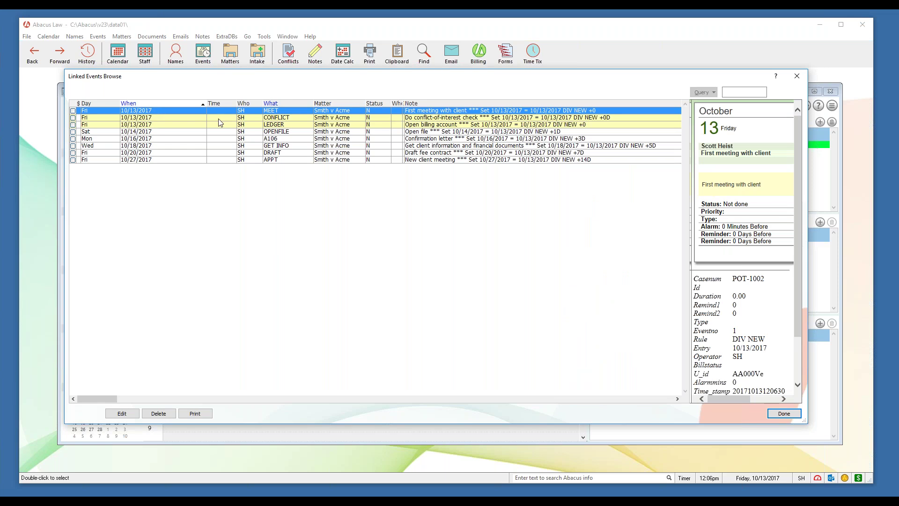
left_click(418, 118)
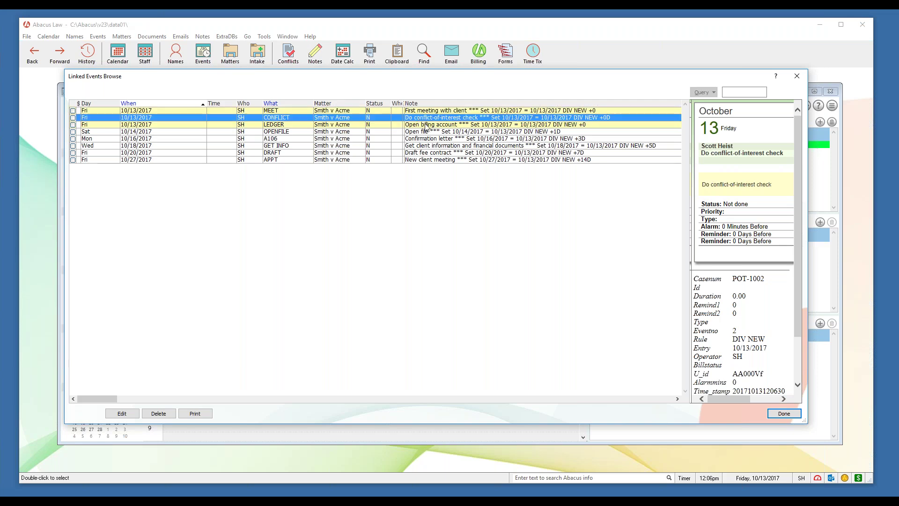
left_click(432, 125)
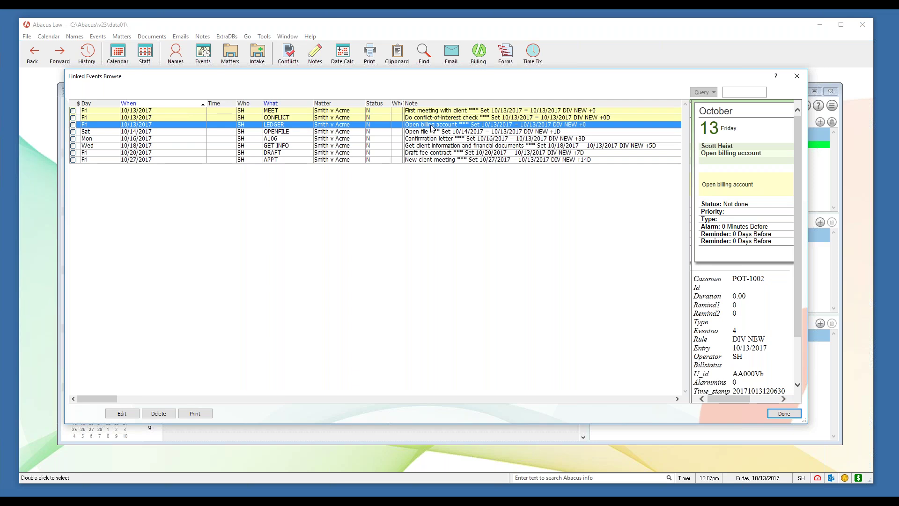
left_click(430, 140)
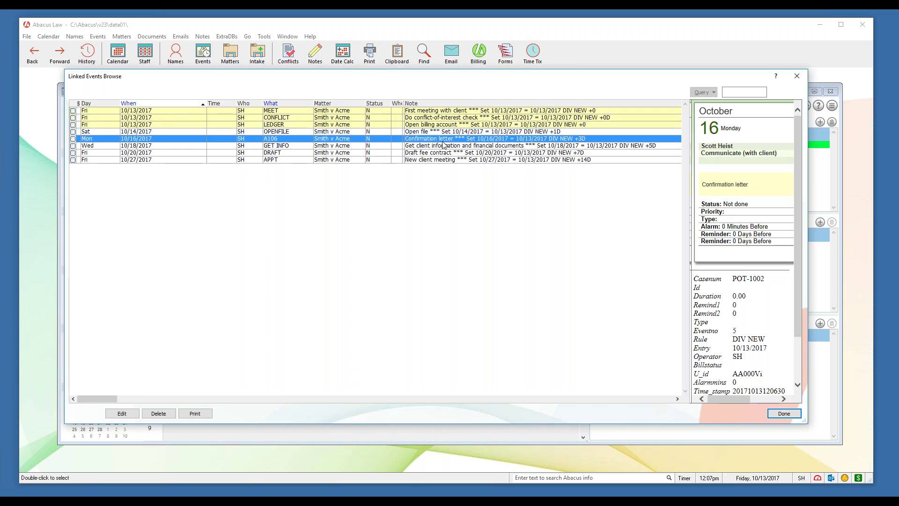
left_click(142, 146)
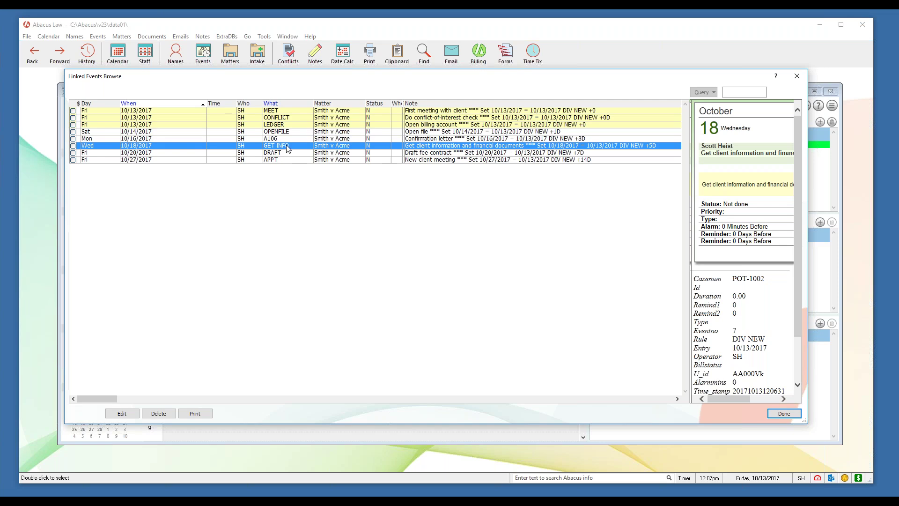
left_click(196, 153)
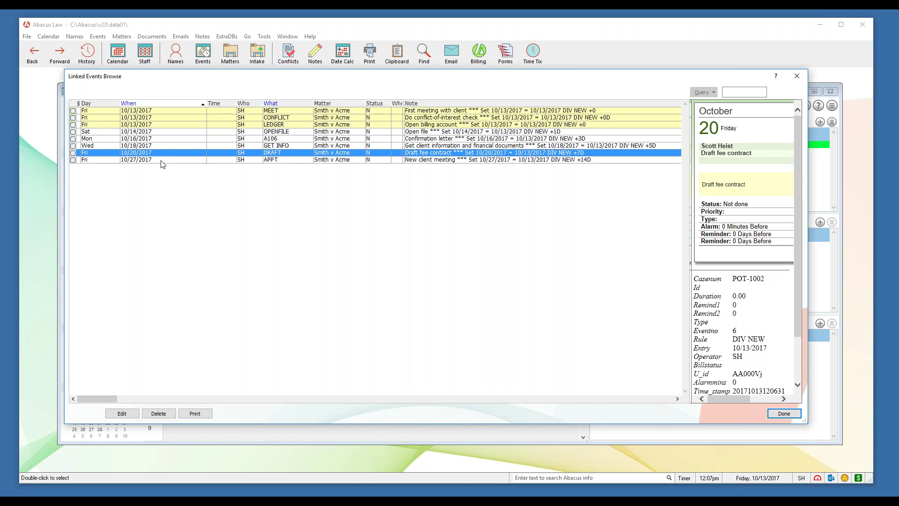
left_click(185, 160)
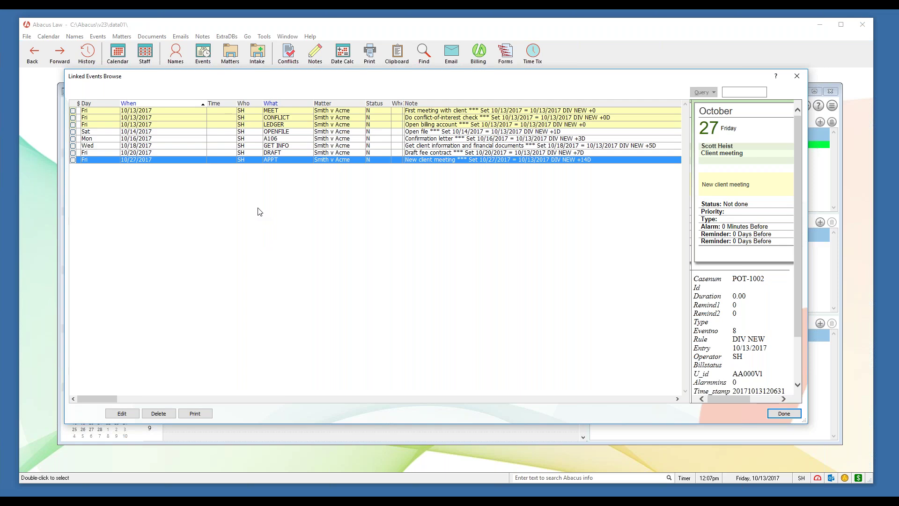
Change the OPENFILE event's date to 10/13/2017 and save it without updating related events.
left_click(109, 133)
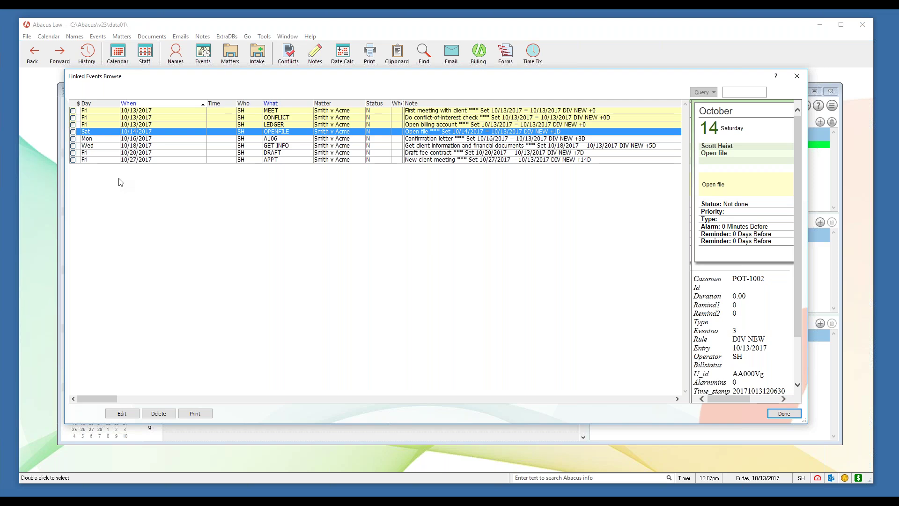
left_click(134, 416)
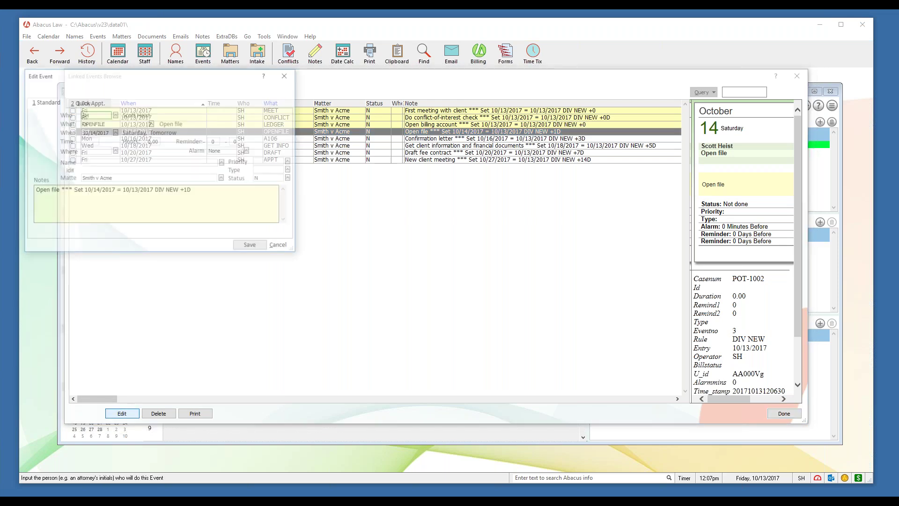
left_click_drag(194, 80, 422, 135)
left_click(310, 183)
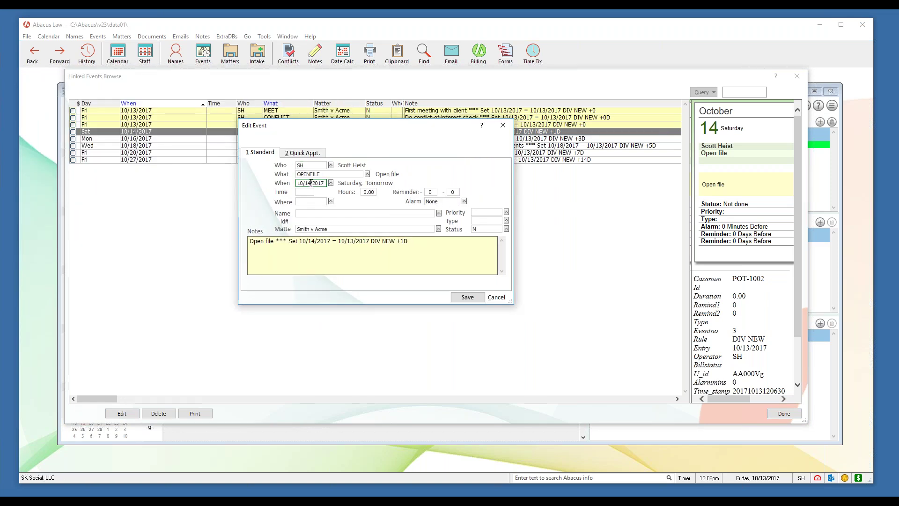
key("BackSpace")
type("3")
left_click(467, 298)
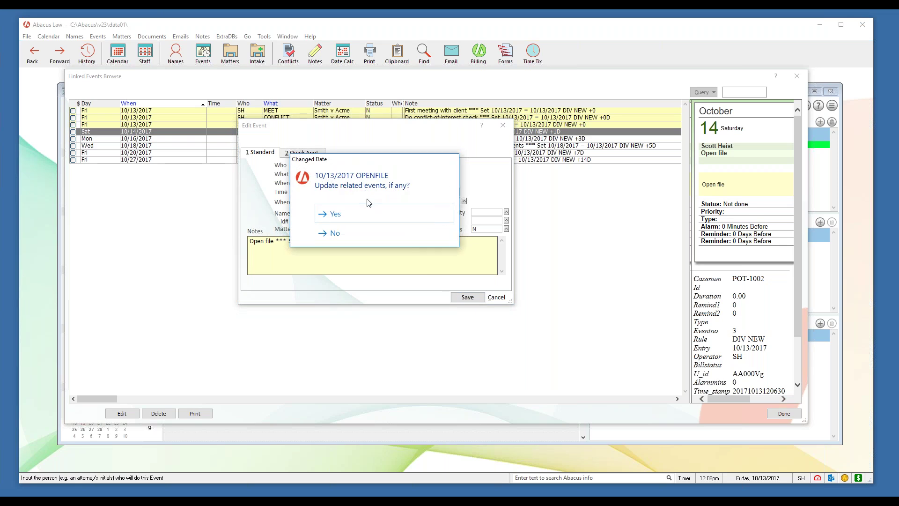
left_click(358, 240)
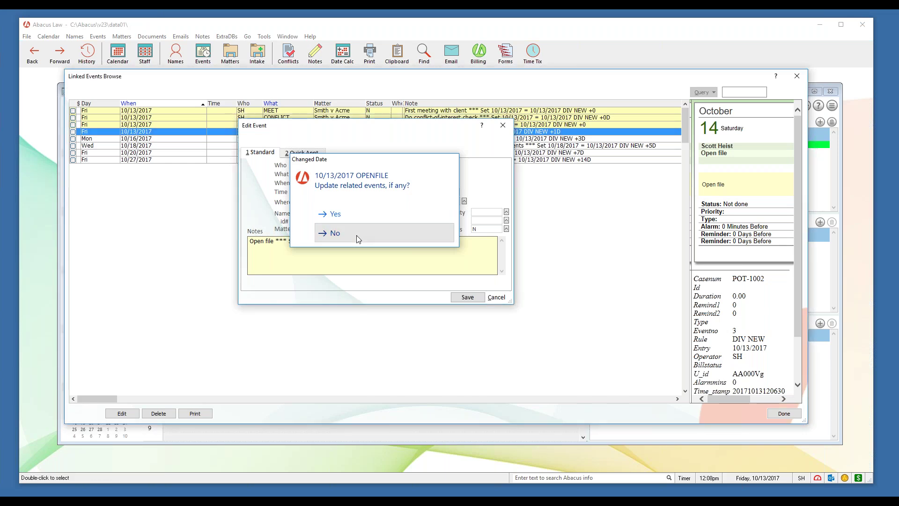
Examine the days and dates of the linked Smith v Acme events.
left_click(100, 111)
left_click(102, 117)
left_click(103, 124)
left_click(104, 133)
left_click(101, 153)
left_click(100, 160)
left_click(99, 146)
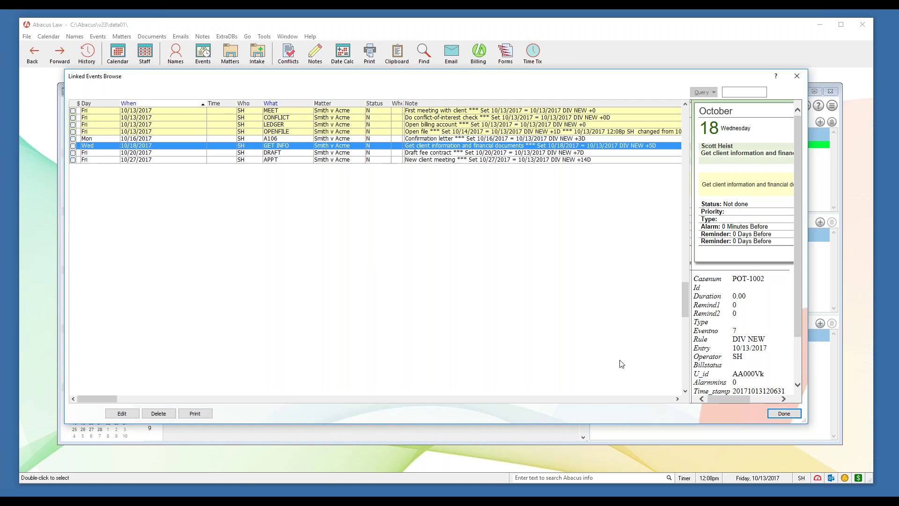
Close the linked events list and the DIV NEW event to return to the October 13 daily organizer.
left_click(784, 414)
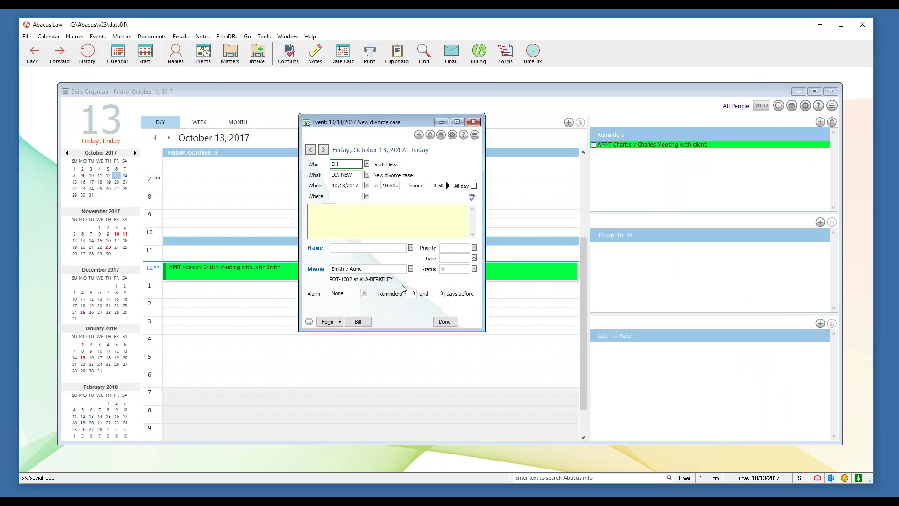
left_click(445, 321)
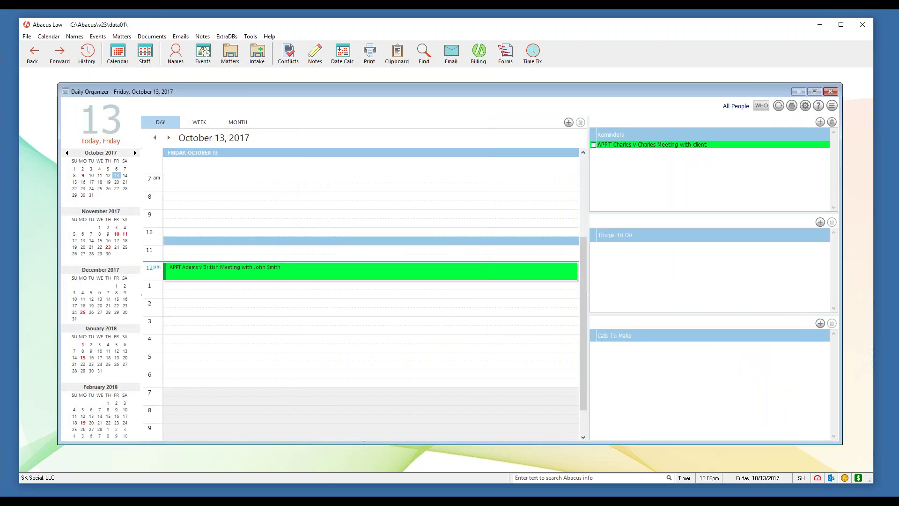
left_click(310, 242)
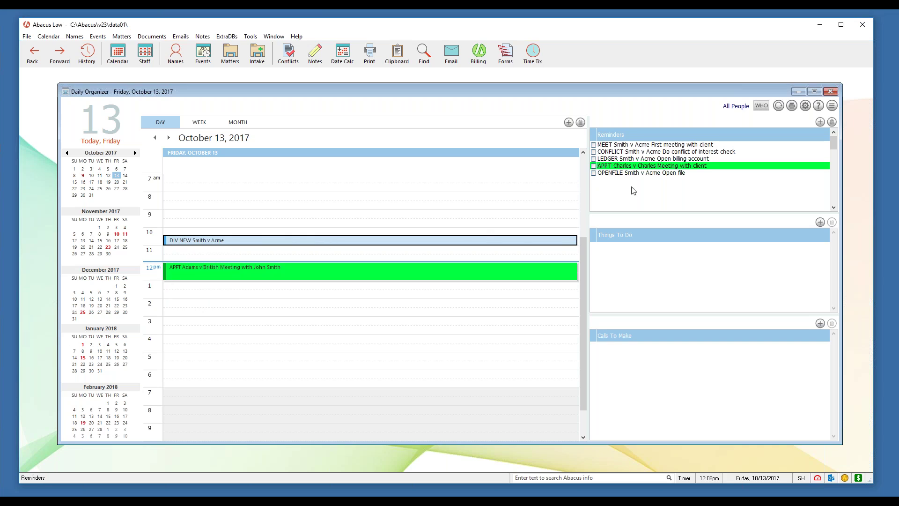
Check the Smith v Acme reminders and events in the organizer for October 13 and October 27, 2017.
mouse_move(642, 175)
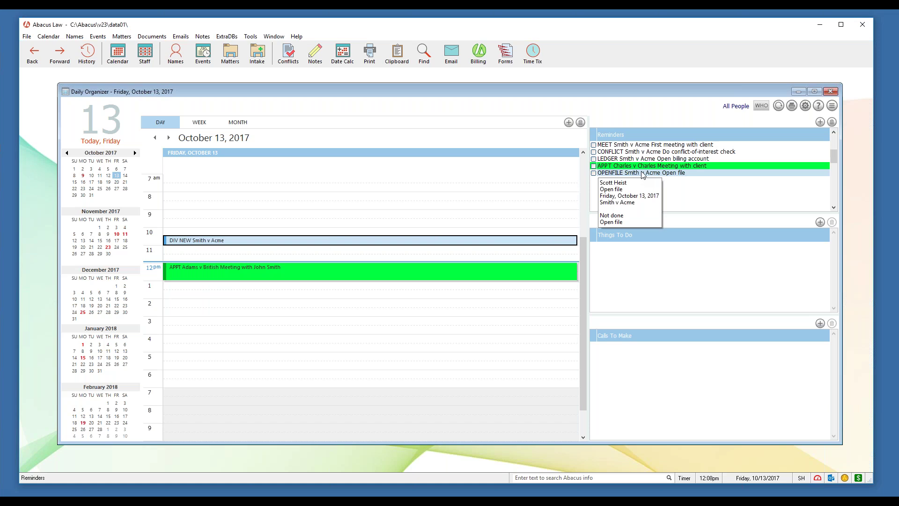
left_click(644, 167)
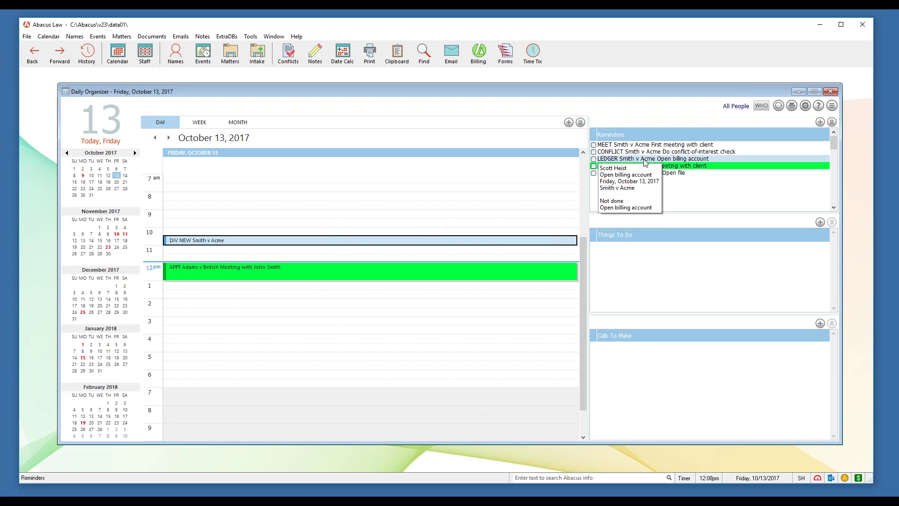
mouse_move(653, 151)
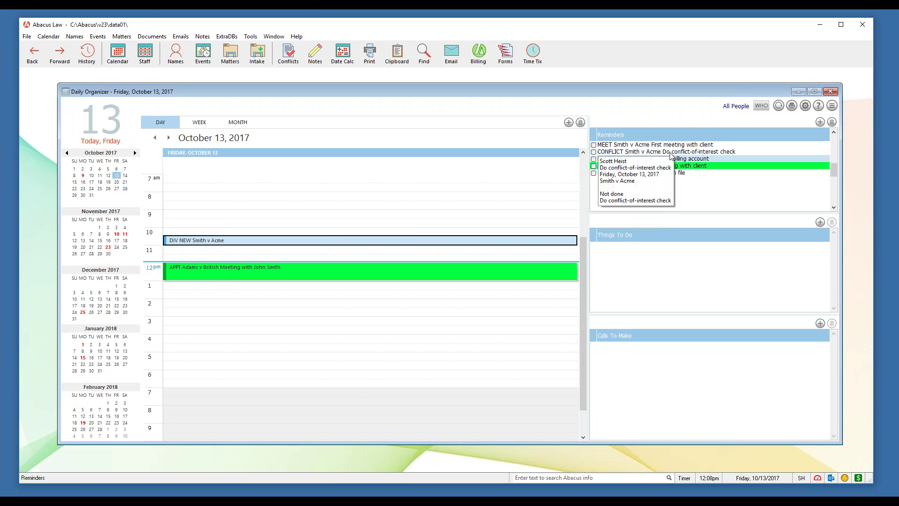
left_click(117, 189)
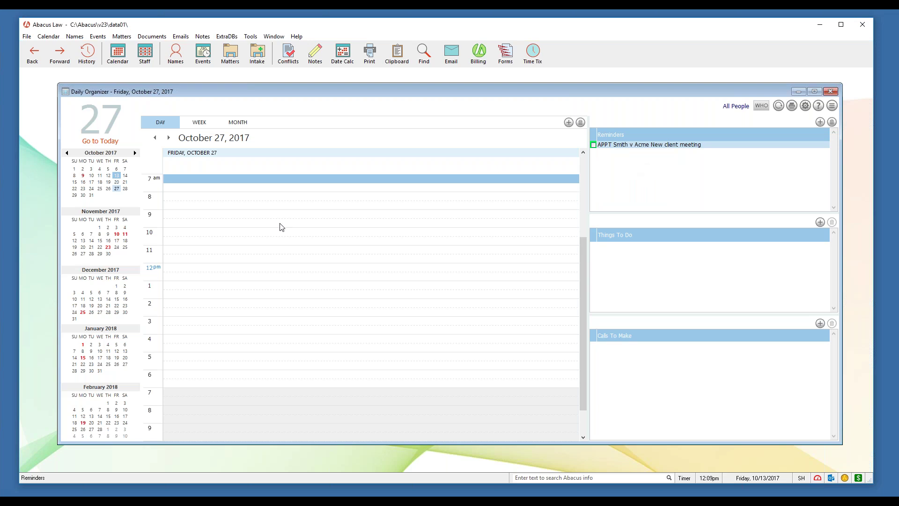
left_click(117, 175)
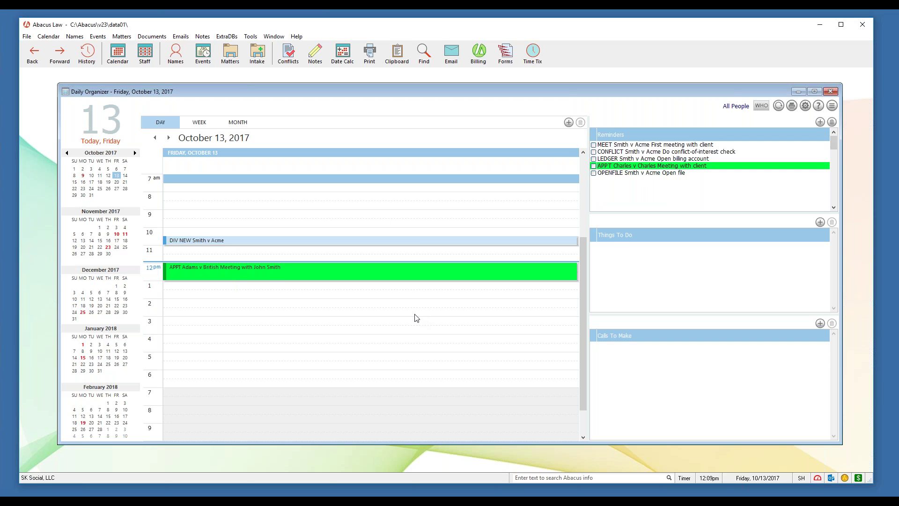
left_click(322, 242)
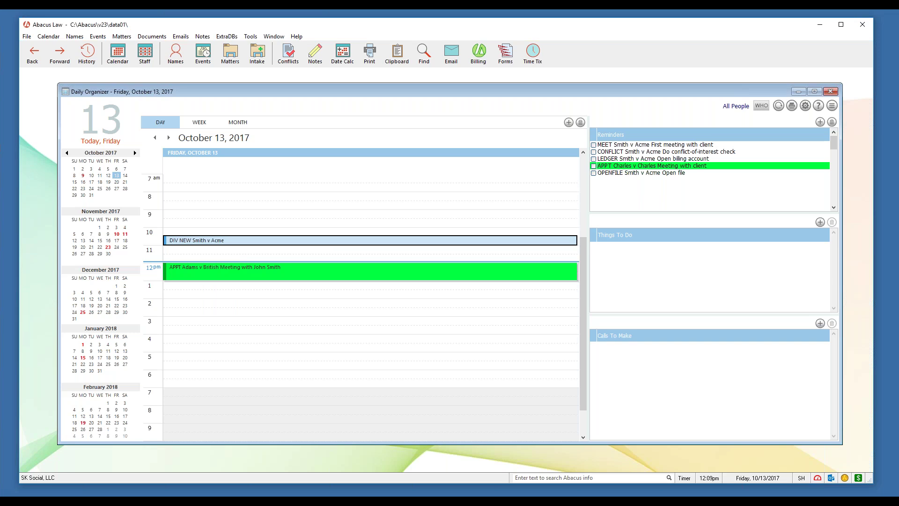
Close the daily organizer and open the DIV NEW rule for editing from the rules setup.
left_click(834, 96)
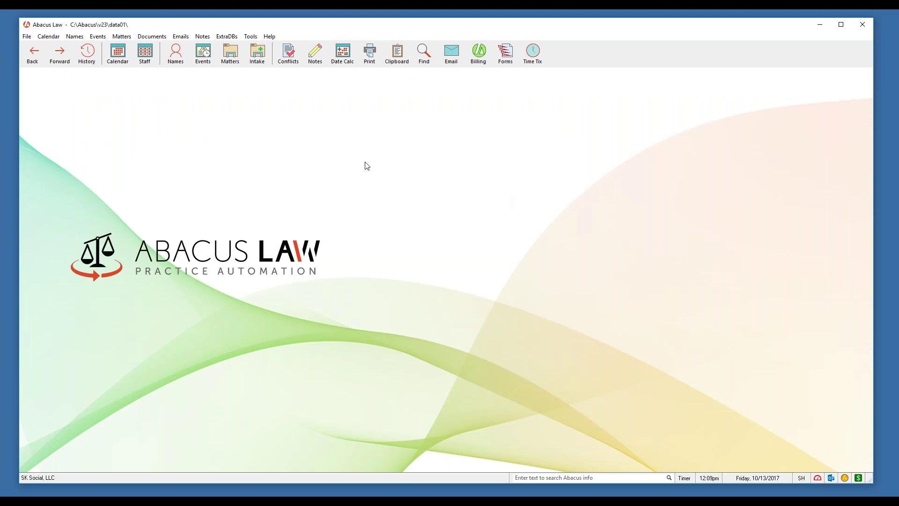
left_click(27, 37)
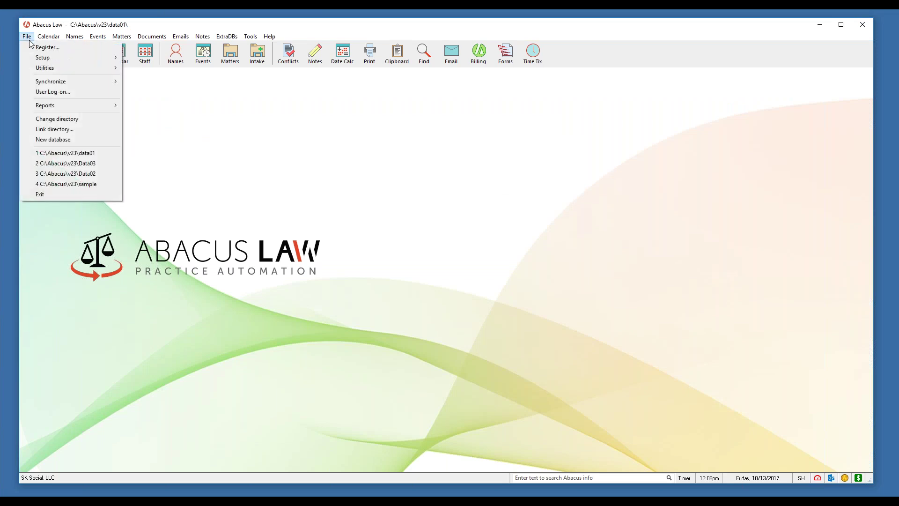
mouse_move(54, 59)
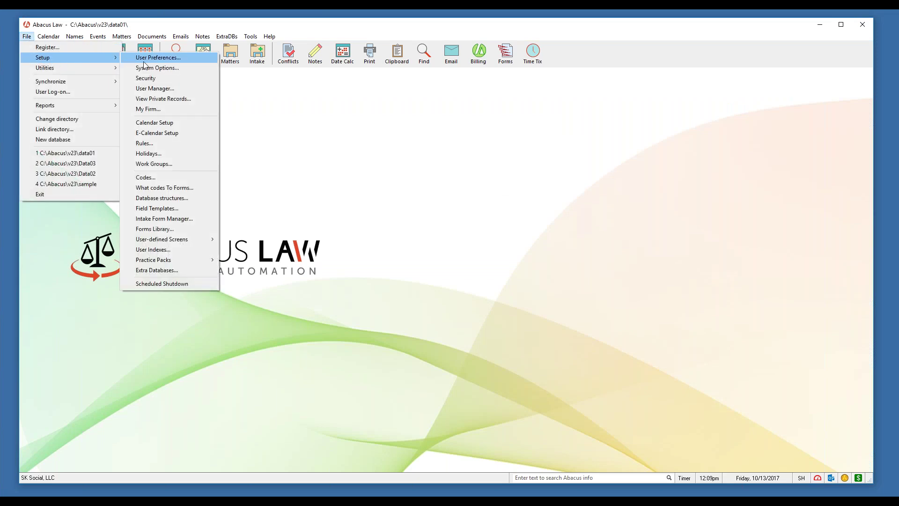
left_click(175, 147)
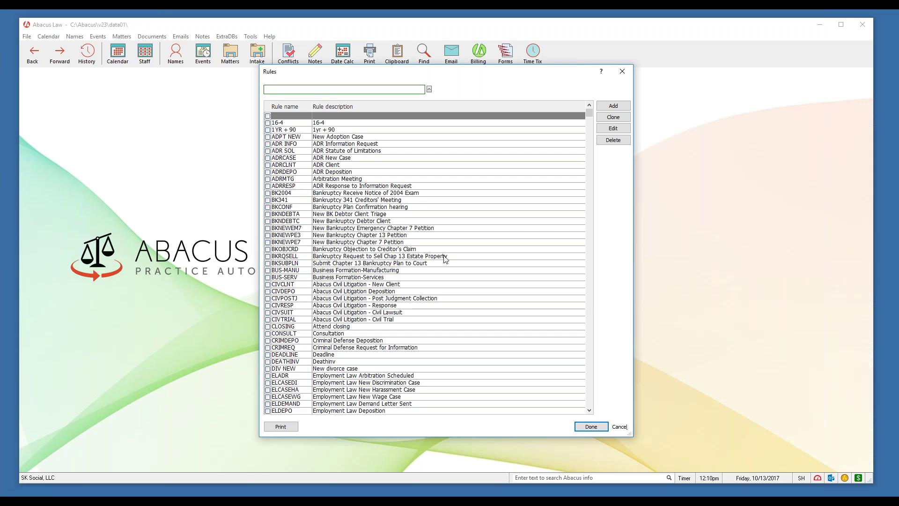
left_click(365, 369)
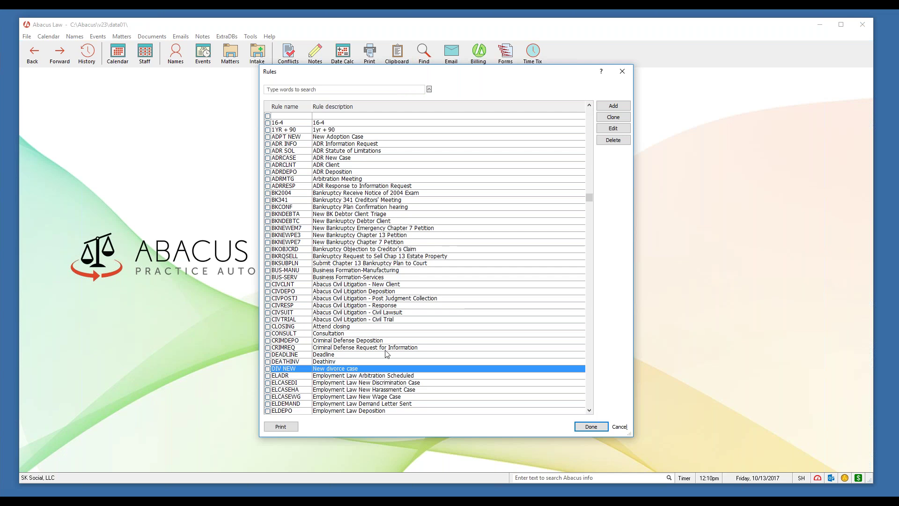
left_click(619, 132)
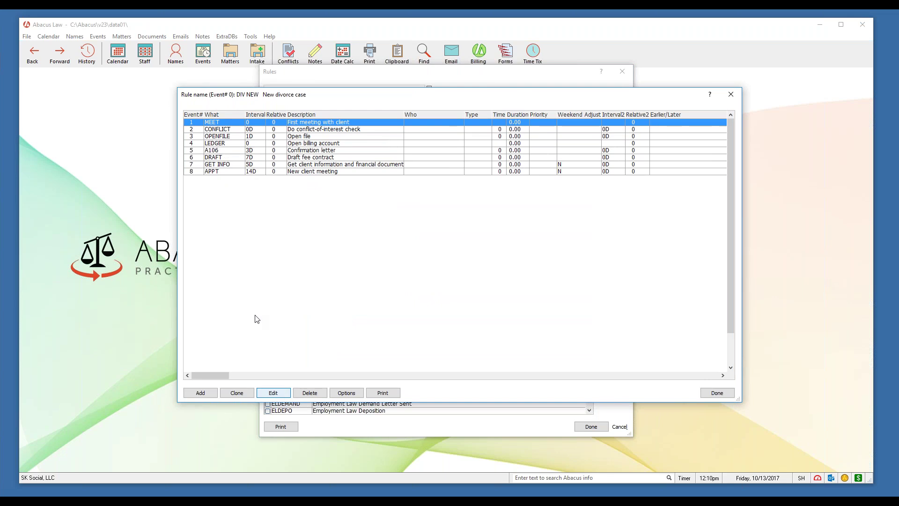
left_click(732, 95)
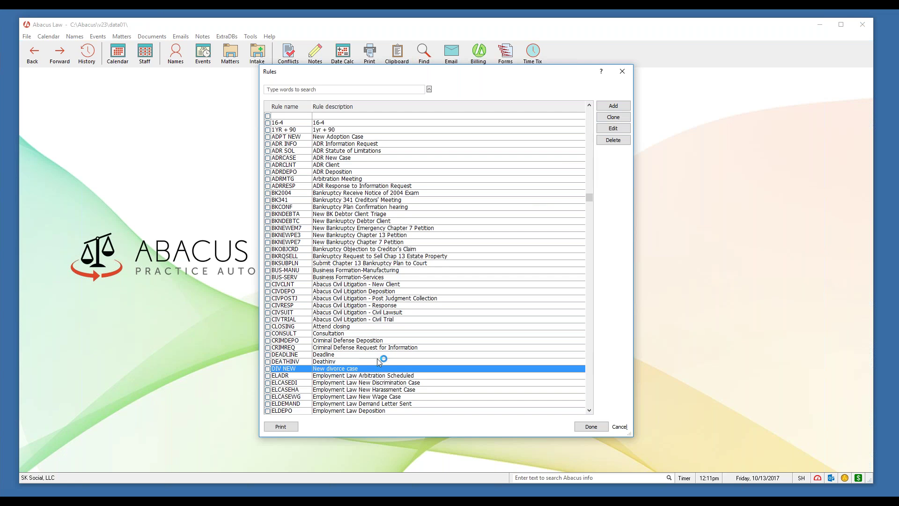
left_click(619, 121)
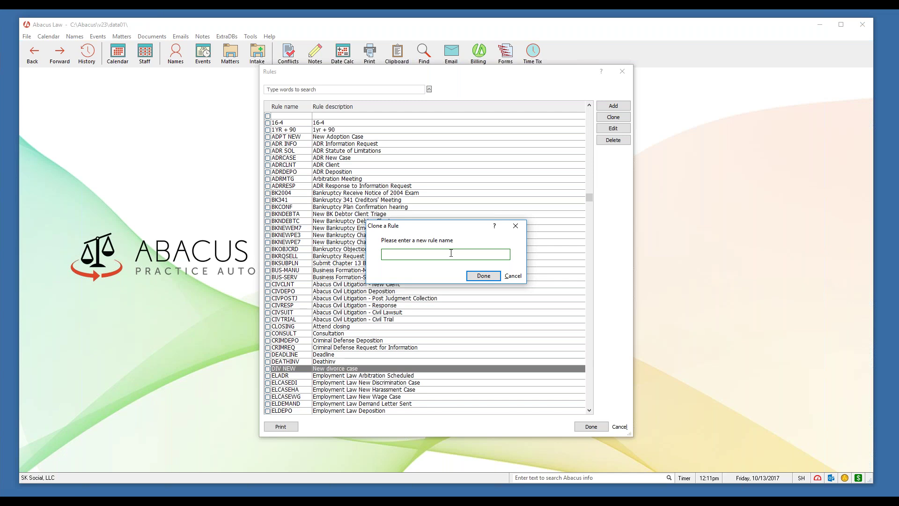
left_click(514, 276)
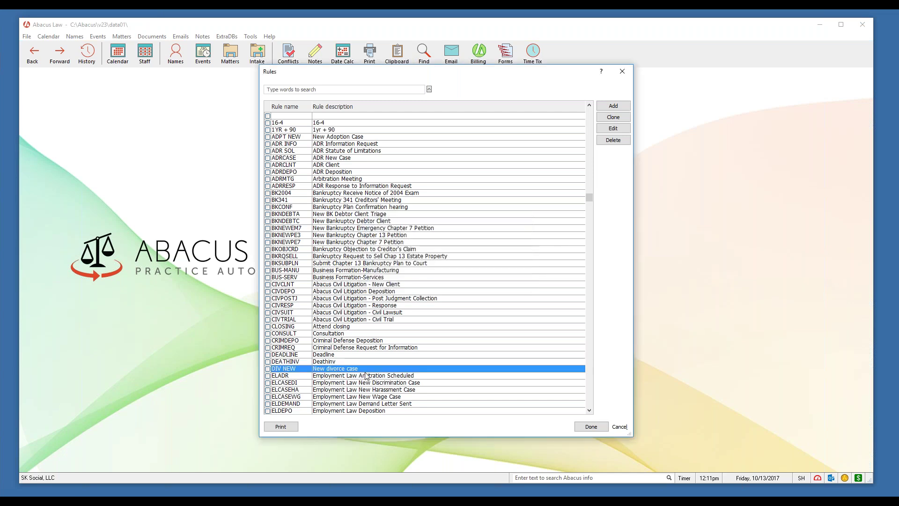
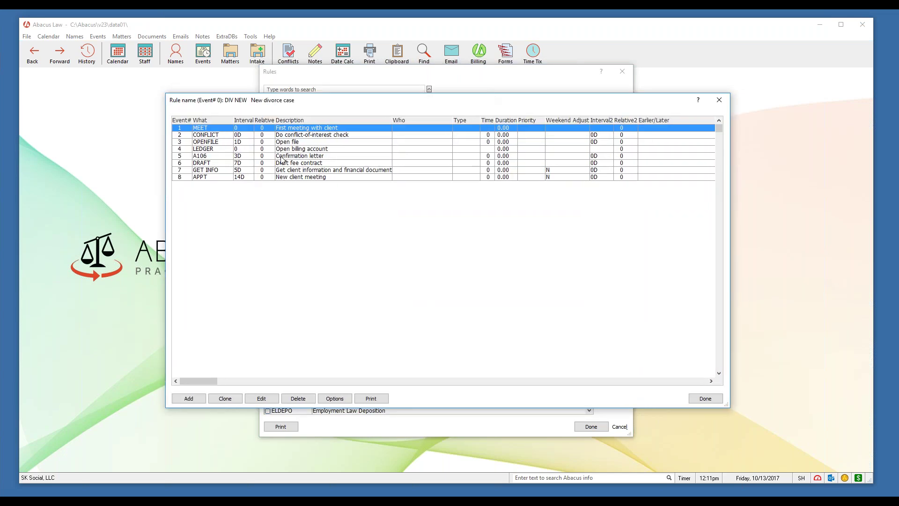
Widen the Interval and Relative columns of the DIV NEW rule and examine the intervals of its events.
left_click_drag(256, 120, 326, 120)
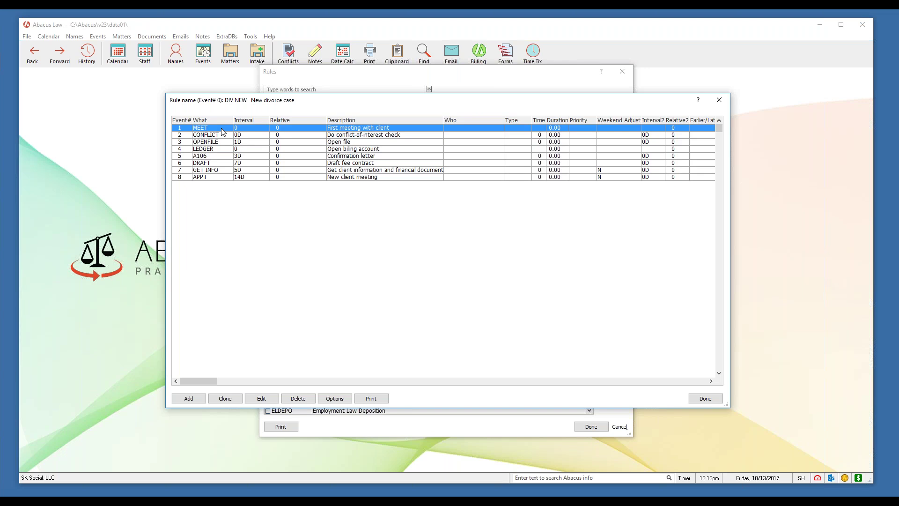
left_click(249, 142)
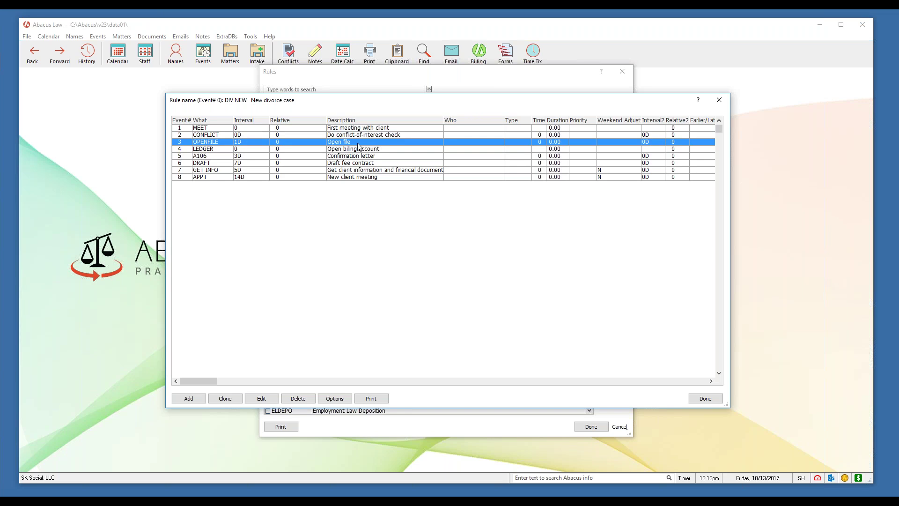
left_click(282, 157)
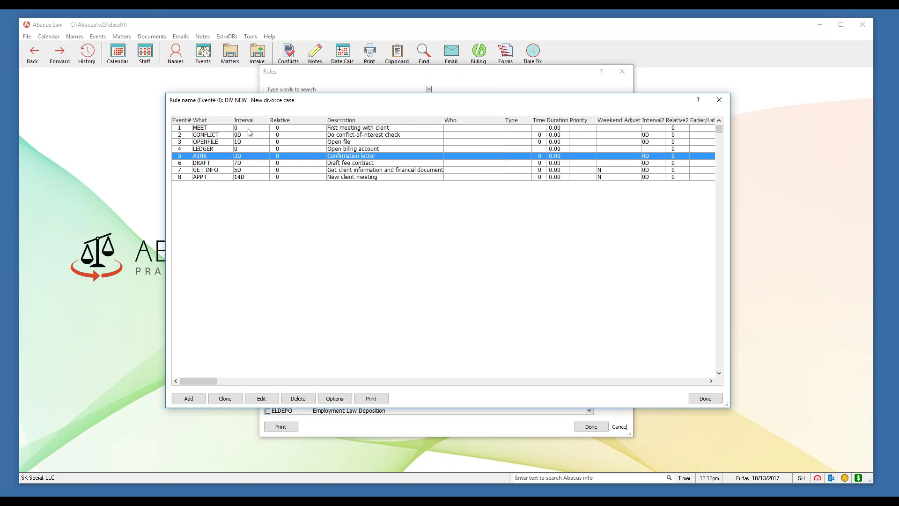
left_click(247, 178)
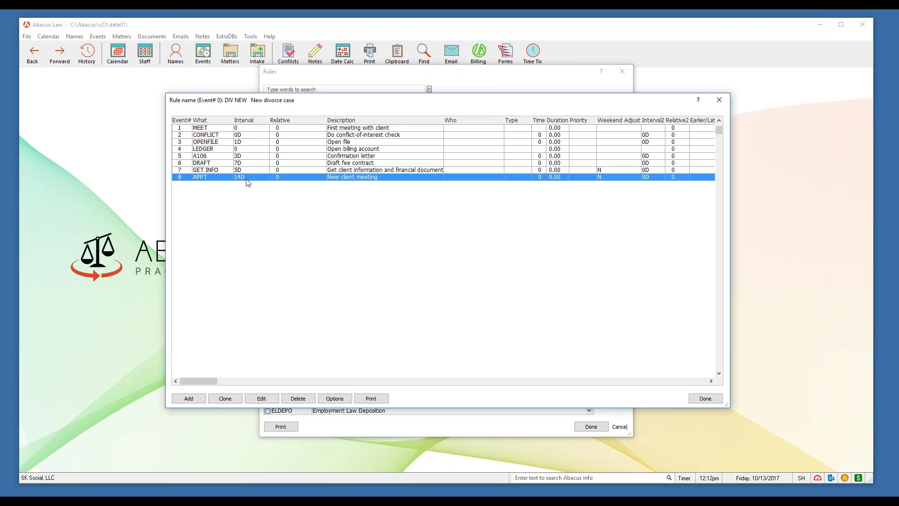
Make the A106 confirmation letter in the DIV NEW rule relative to event 3, the OPENFILE event, and save it.
left_click(256, 156)
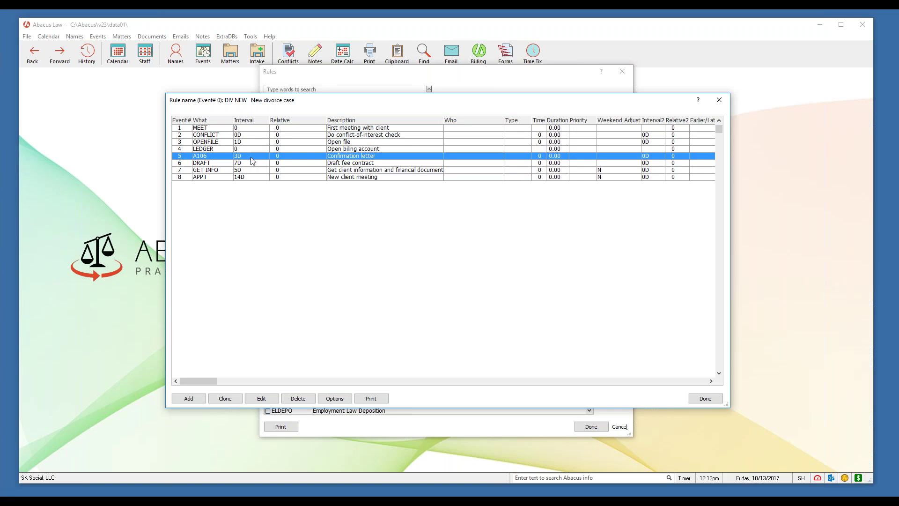
left_click(270, 400)
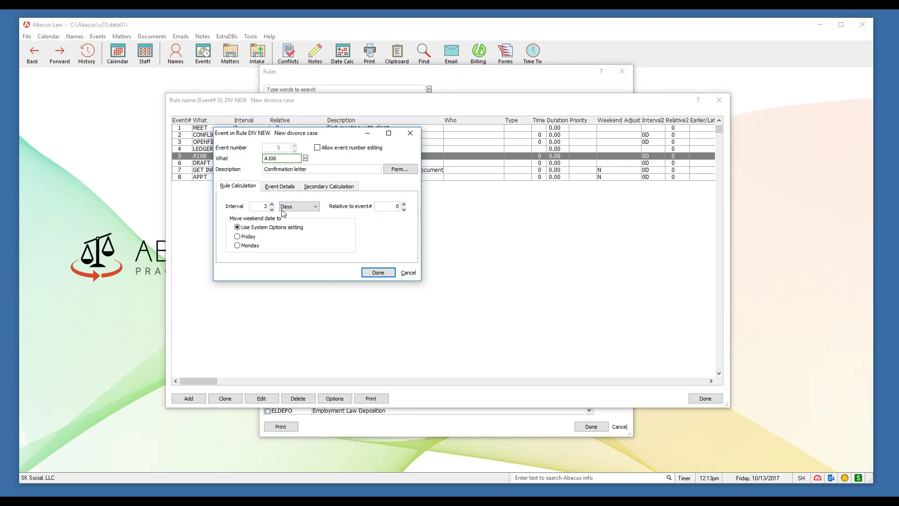
left_click(394, 209)
left_click(404, 205)
left_click(383, 277)
left_click(225, 142)
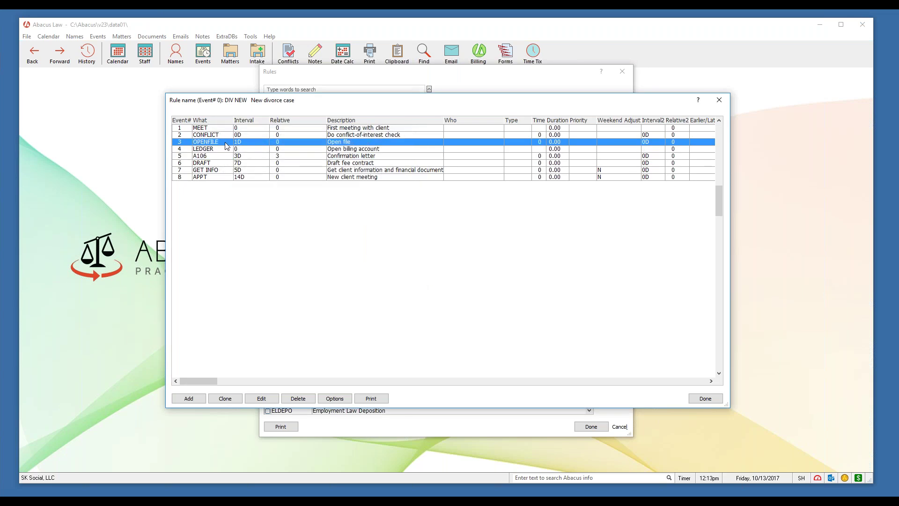
Reset the A106 confirmation letter to be relative to event 0 and review the available interval units.
left_click(257, 157)
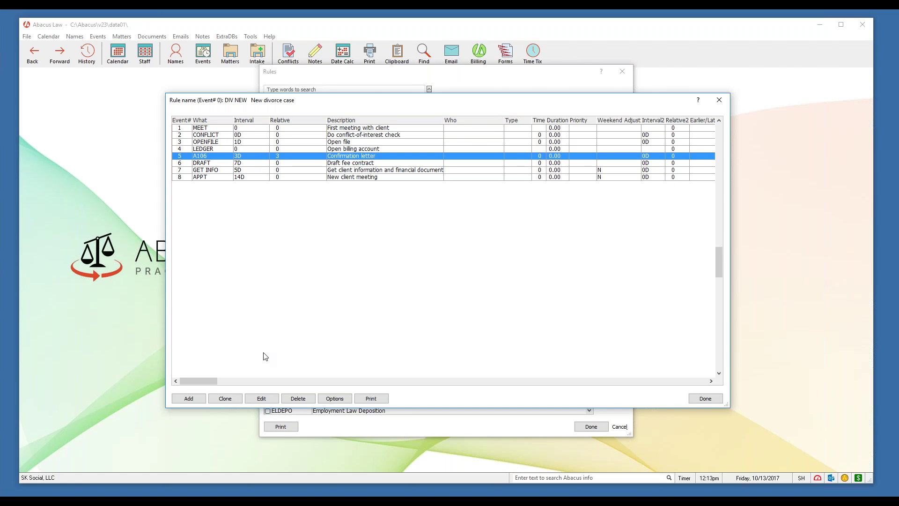
left_click(261, 398)
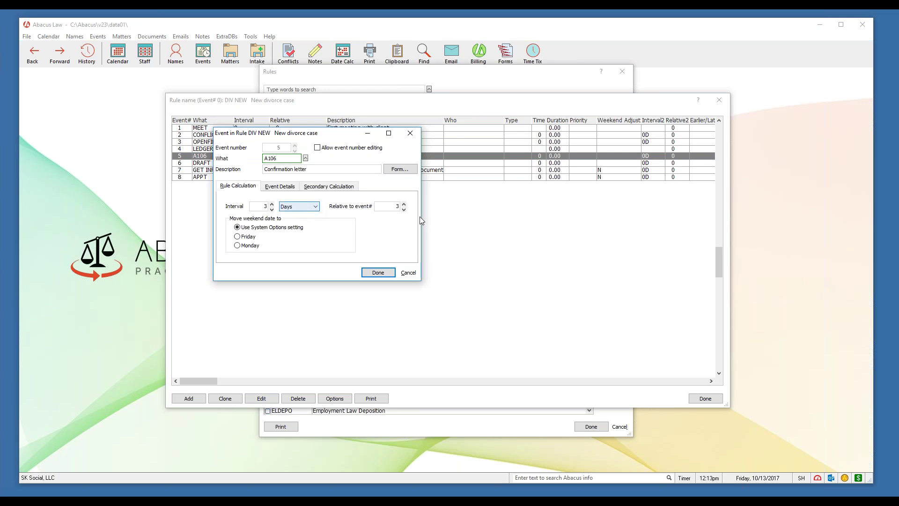
left_click(404, 209)
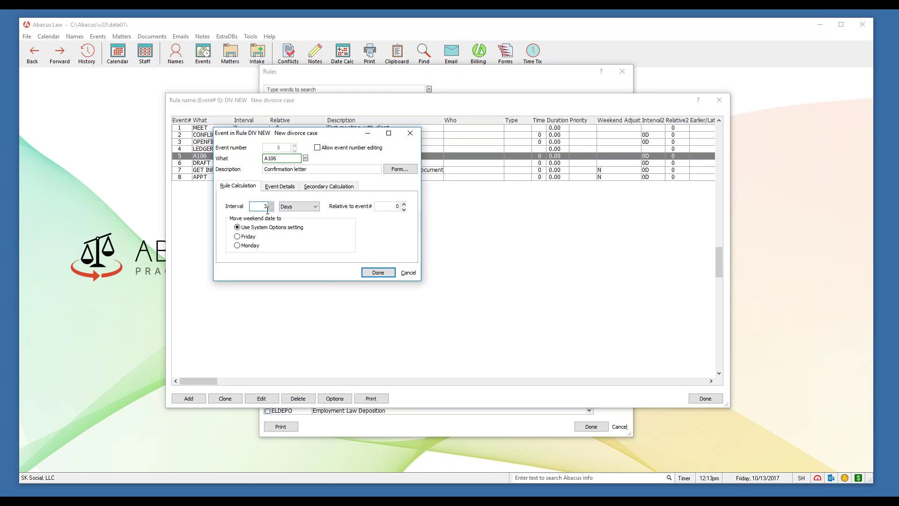
left_click(319, 208)
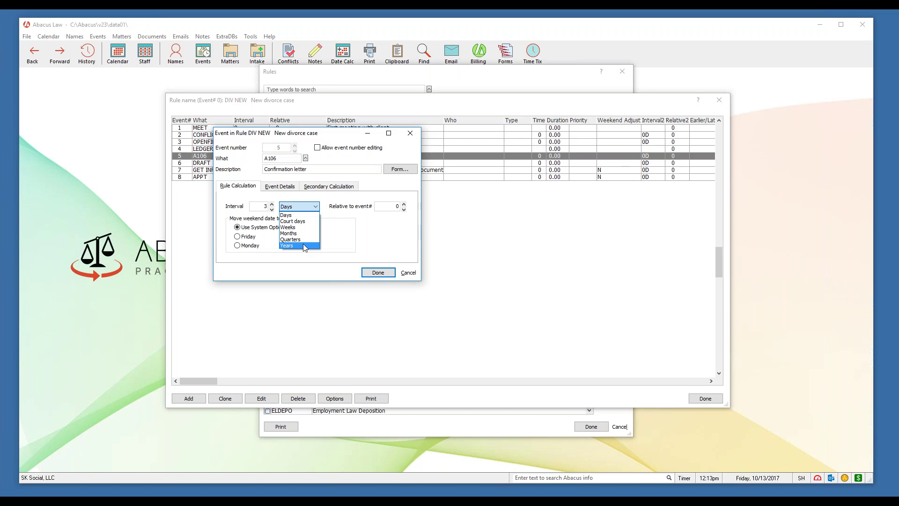
left_click(375, 232)
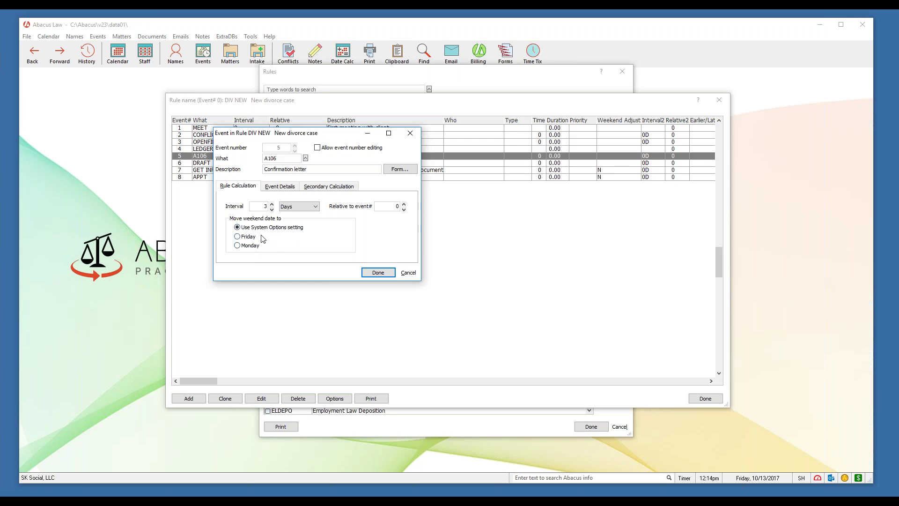
Set the A106 event's weekend dates to move to Friday, save it, and close the DIV NEW rule and rules list.
left_click(238, 237)
left_click(238, 246)
left_click(239, 238)
left_click(378, 273)
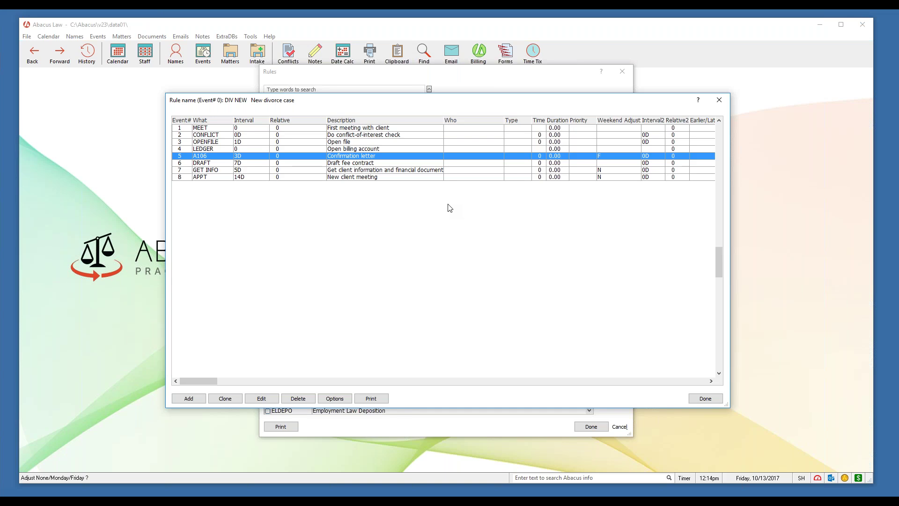
left_click(720, 100)
left_click(624, 71)
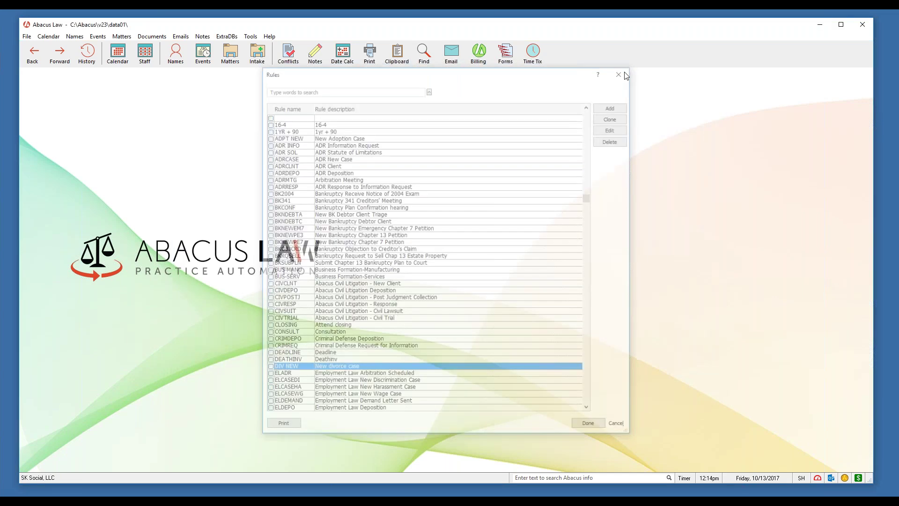
Open the BK341 Bankruptcy 341 Creditors' Meeting rule from the rules list and widen its Interval, Relative and Description columns.
left_click(27, 37)
mouse_move(84, 58)
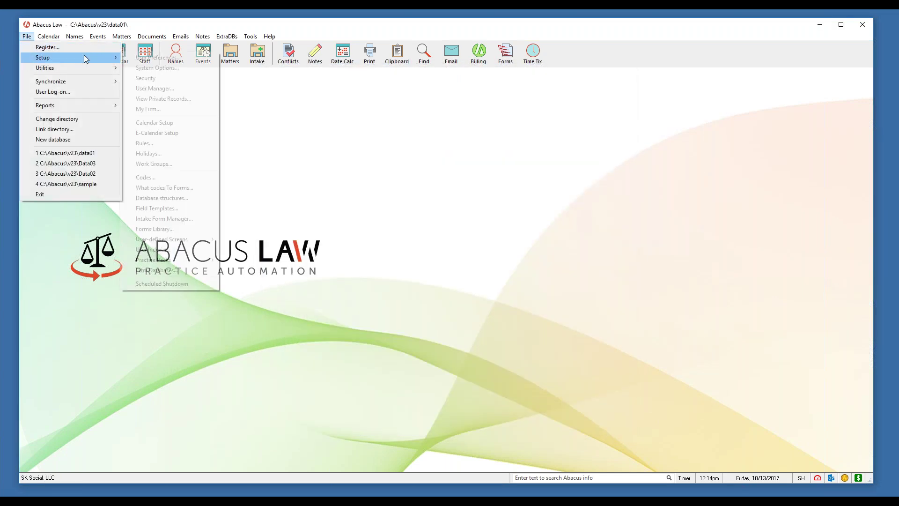
left_click(177, 144)
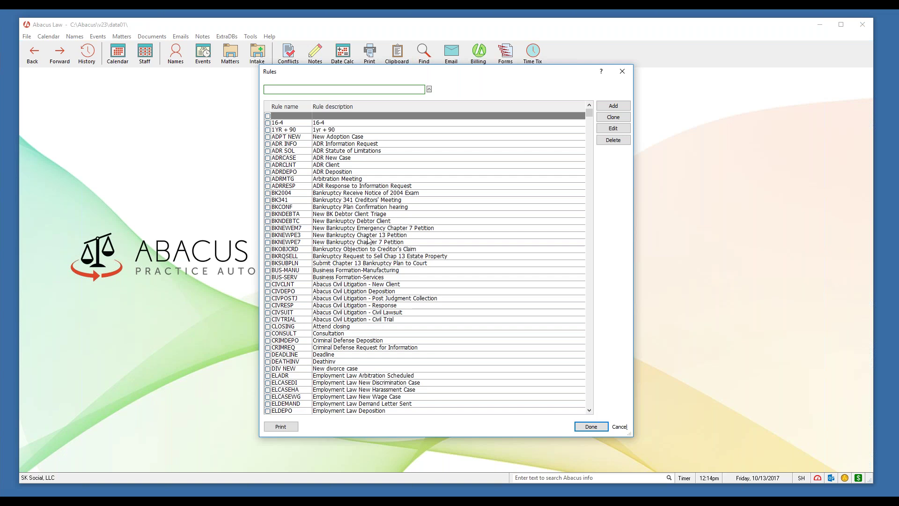
left_click(387, 201)
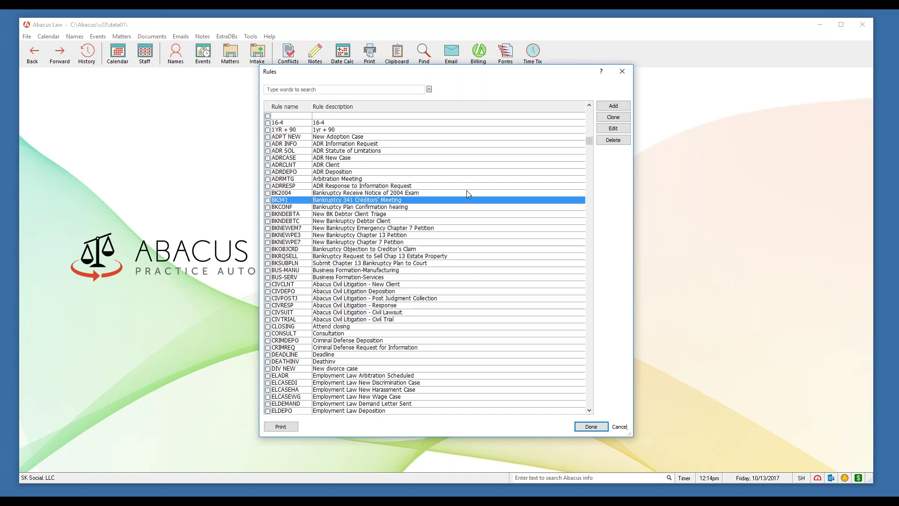
left_click(613, 128)
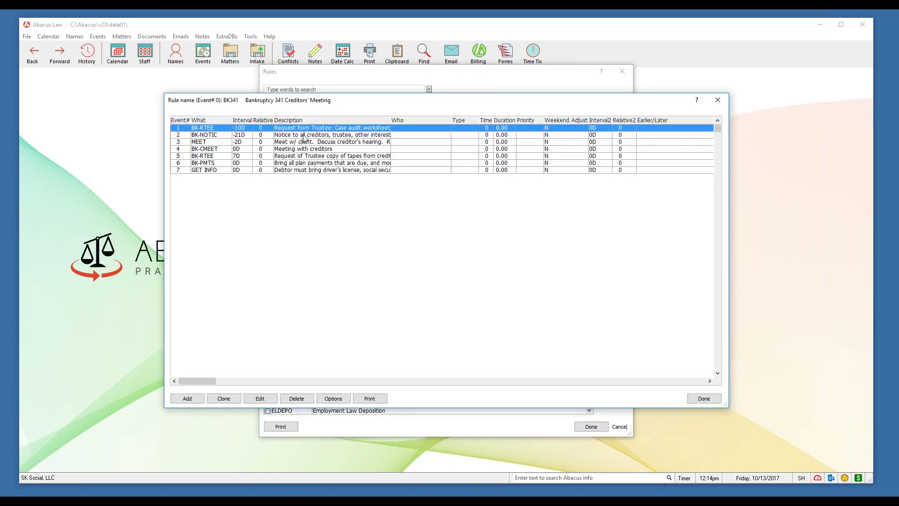
left_click_drag(392, 120, 492, 120)
left_click_drag(253, 120, 312, 121)
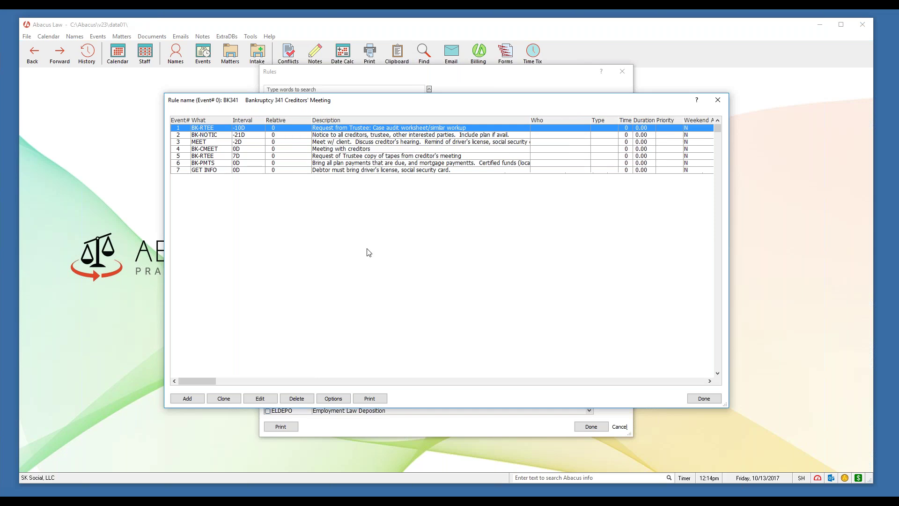
Examine the intervals of the BK341 rule's creditors meeting, client meeting, creditor notice and trustee request events.
left_click(230, 148)
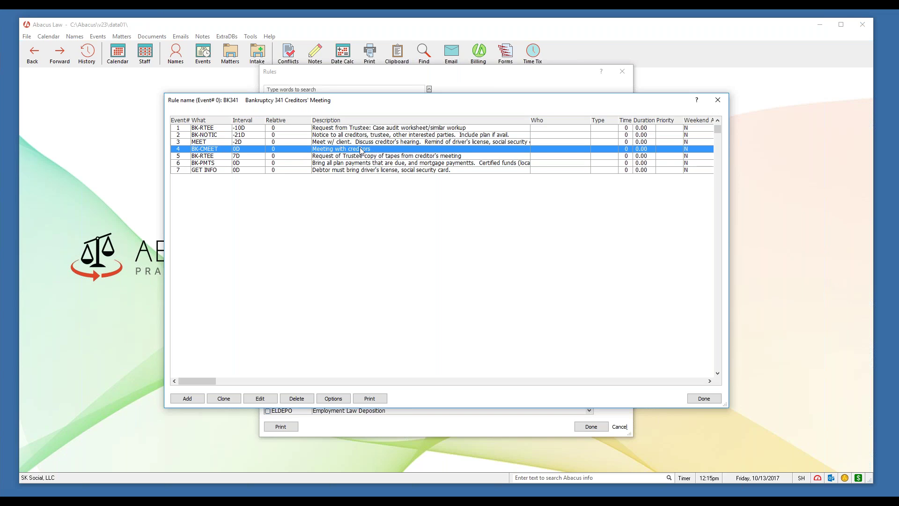
left_click(243, 142)
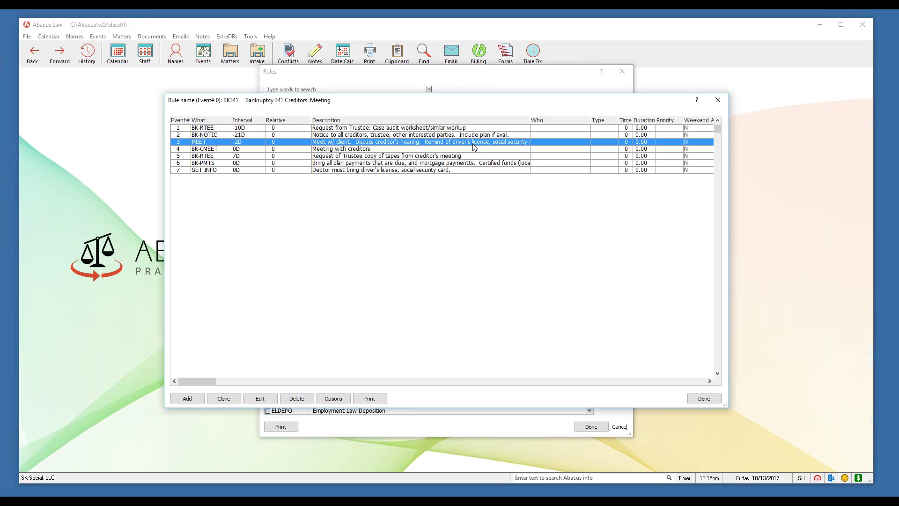
left_click(269, 136)
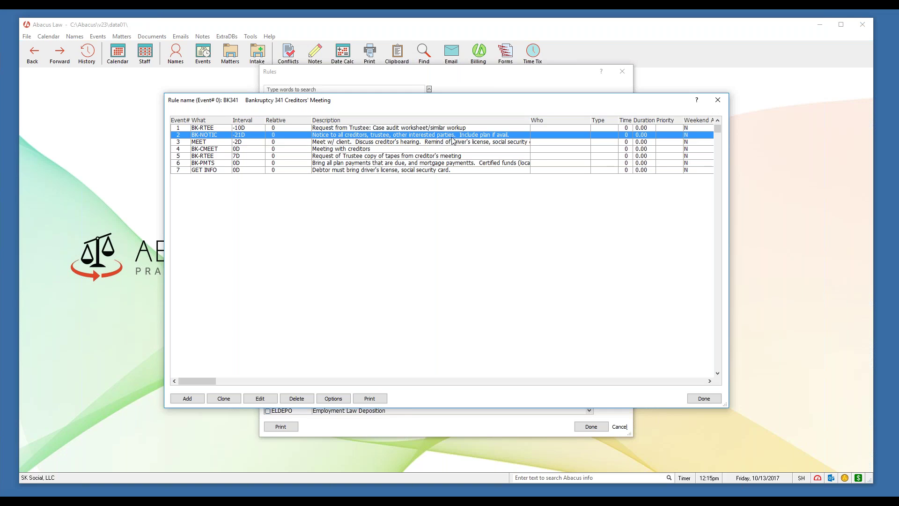
left_click(338, 132)
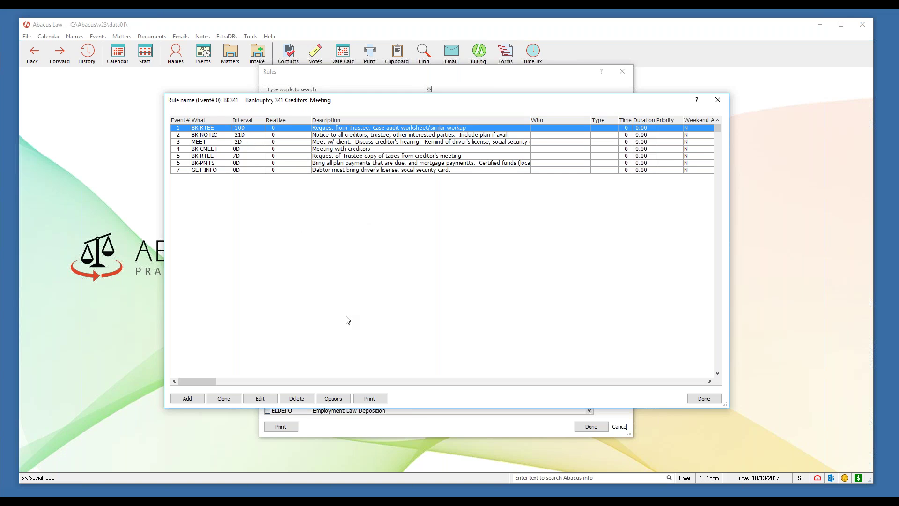
Review the rule calculation settings of BK341's first event, cancel without changes, and close the rule and the rules list.
left_click(265, 399)
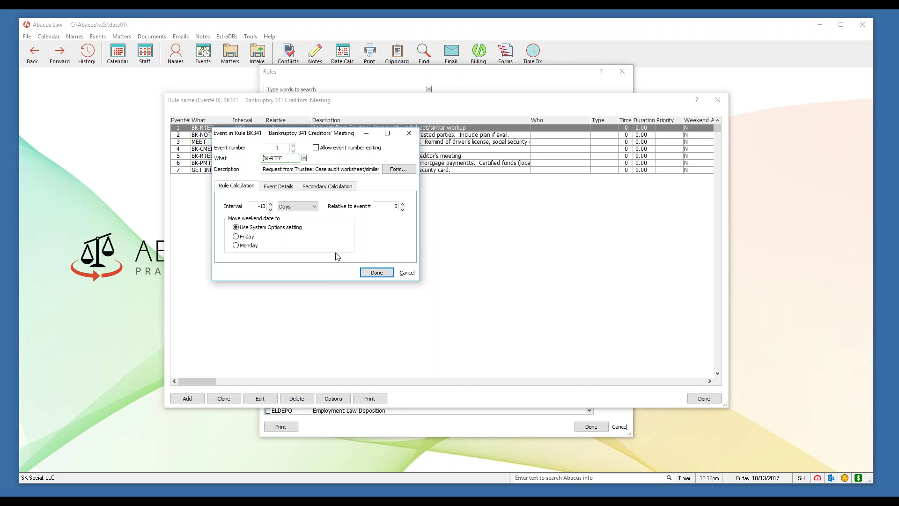
left_click(408, 272)
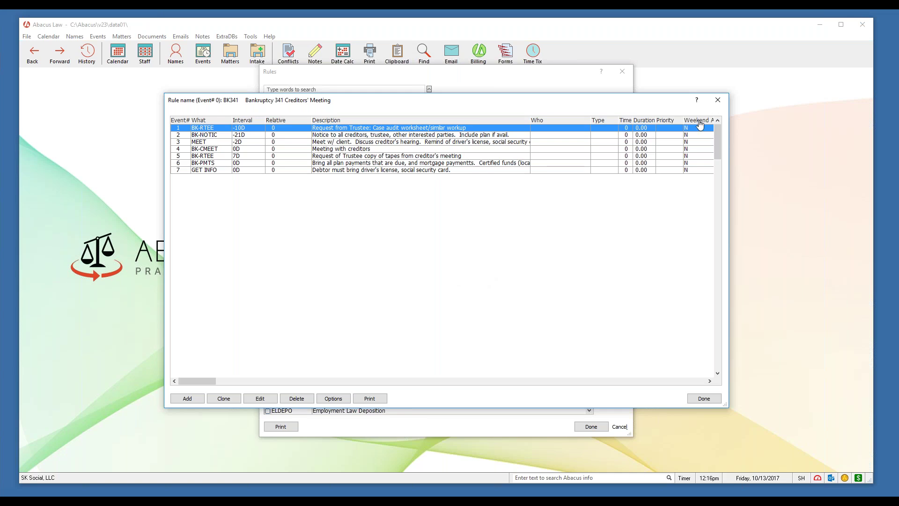
left_click(718, 99)
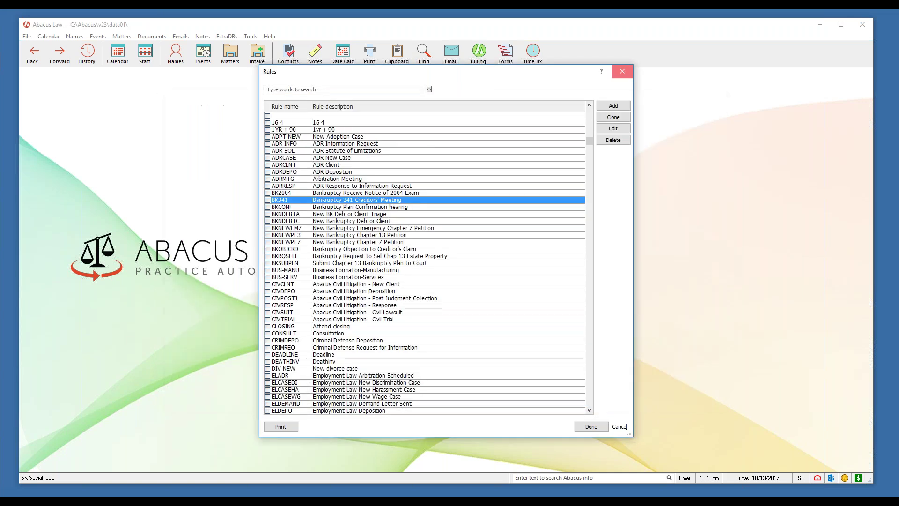
left_click(622, 71)
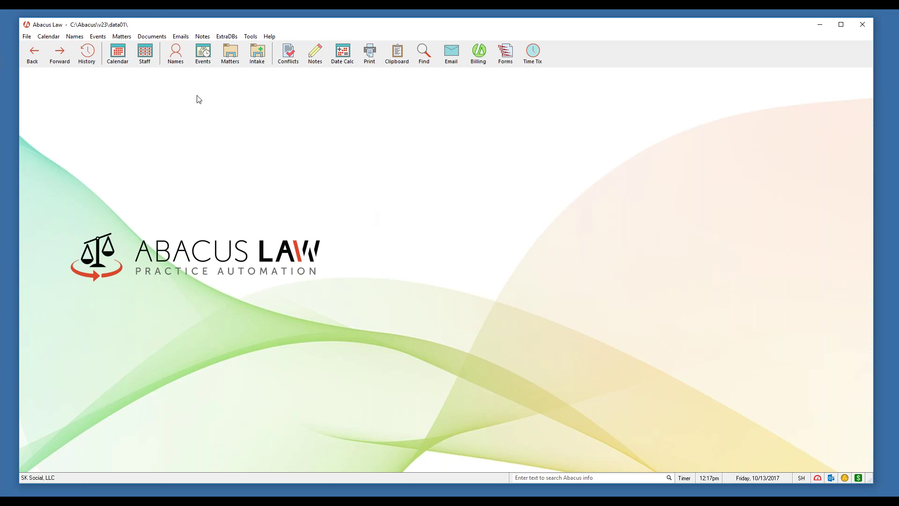
Review the events of the CIVPOSTJ Post Judgment Collection rule with its Description column widened, and close the rules list.
left_click(28, 38)
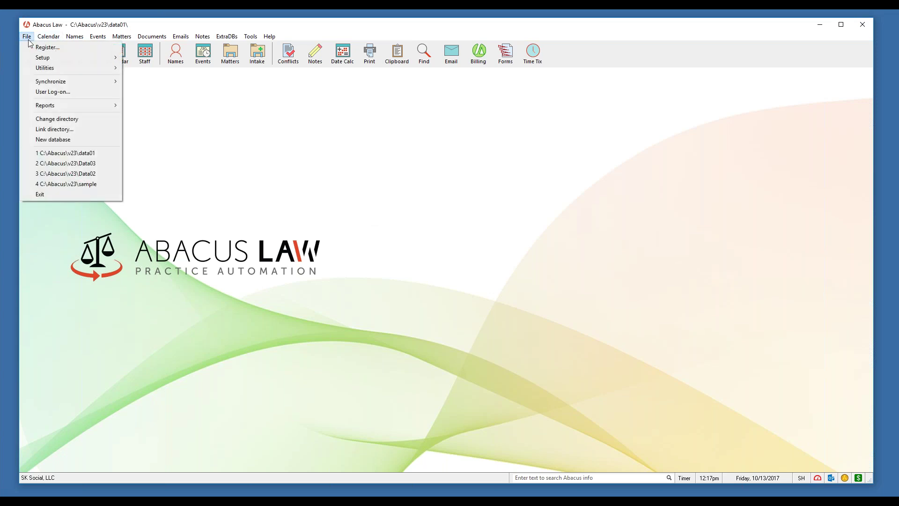
mouse_move(68, 59)
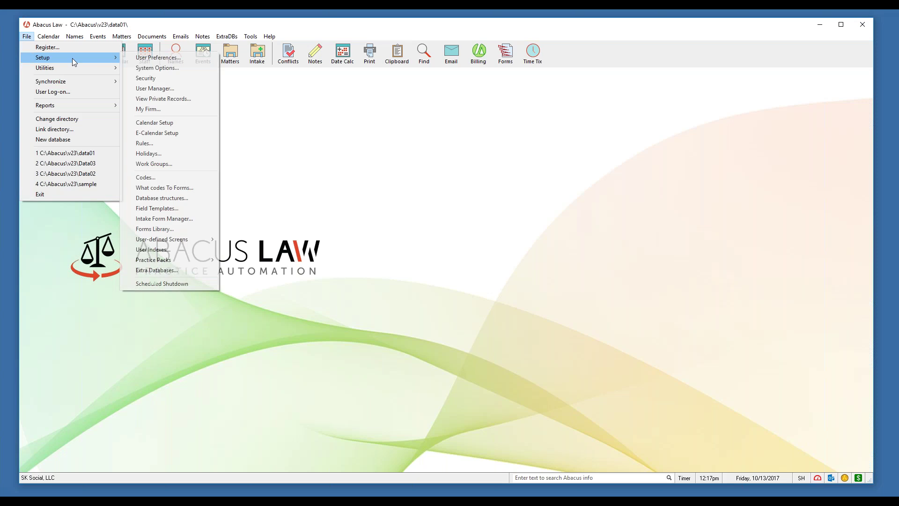
left_click(171, 144)
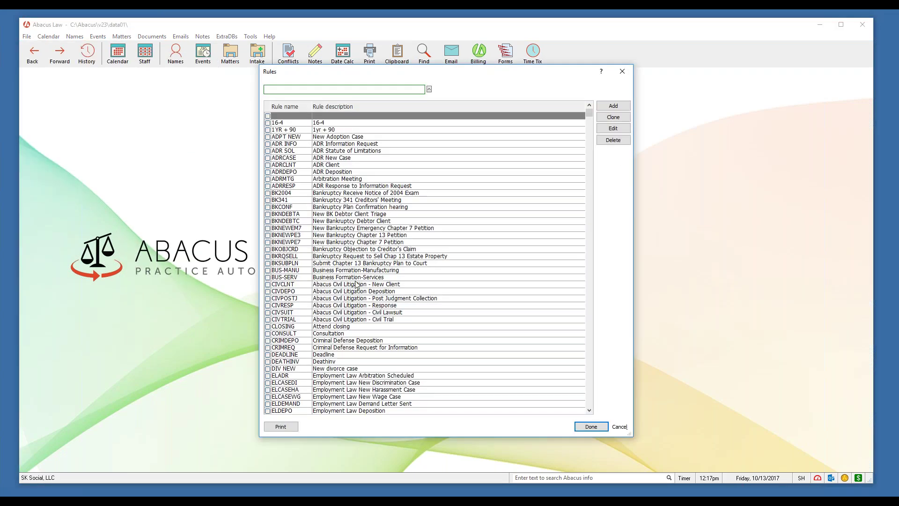
left_click(365, 301)
left_click(629, 127)
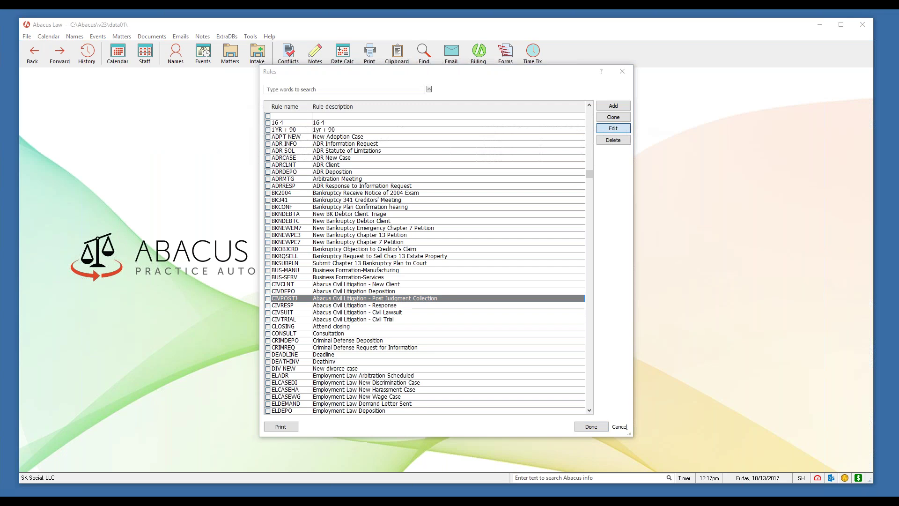
left_click(325, 135)
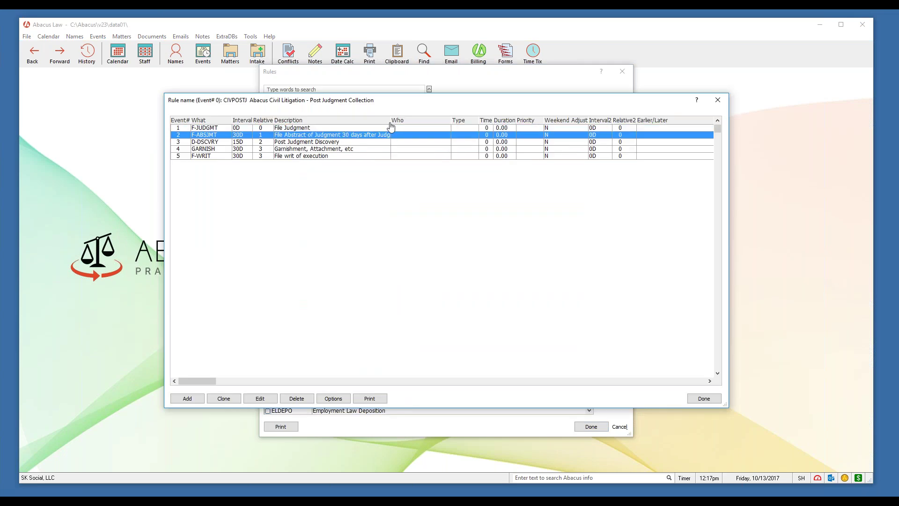
left_click_drag(392, 122, 416, 121)
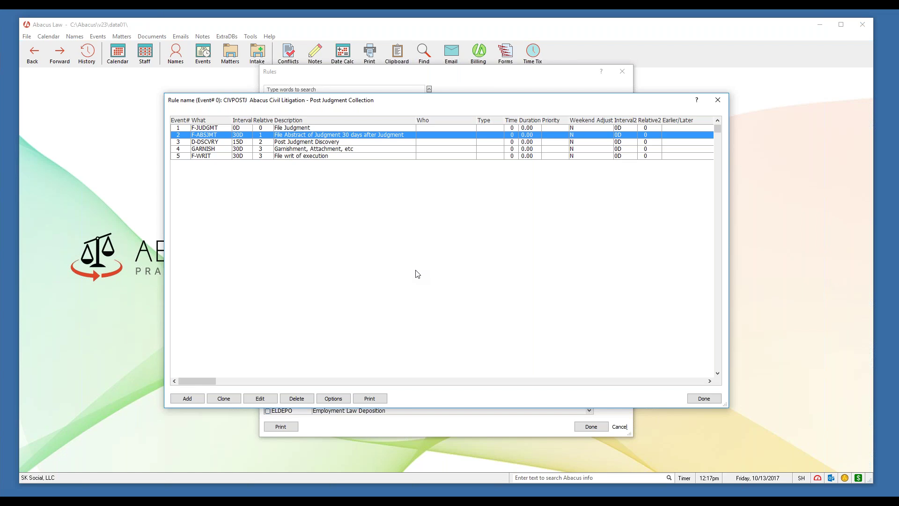
left_click(718, 100)
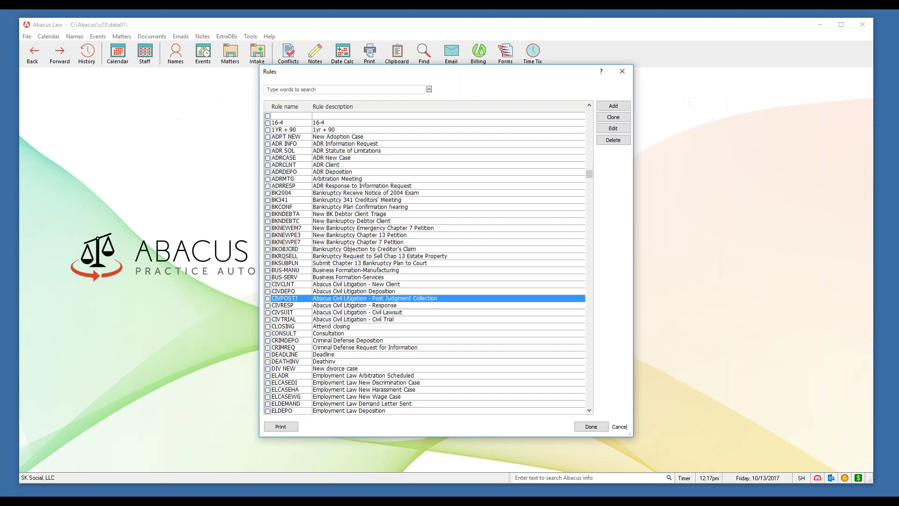
left_click(620, 427)
Clear the start time of the October 13, 2017 Adams v British client meeting in the calendar and save it as a reminder.
left_click(117, 53)
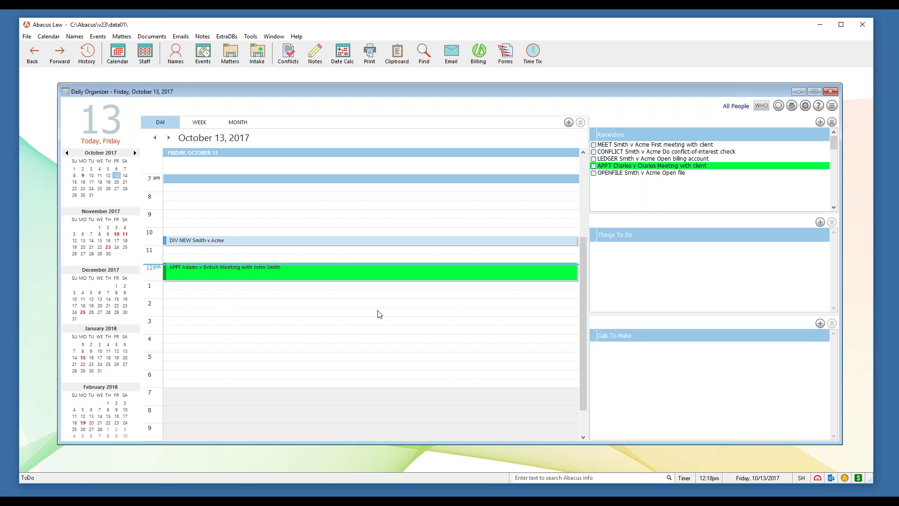
left_click(323, 274)
mouse_move(196, 272)
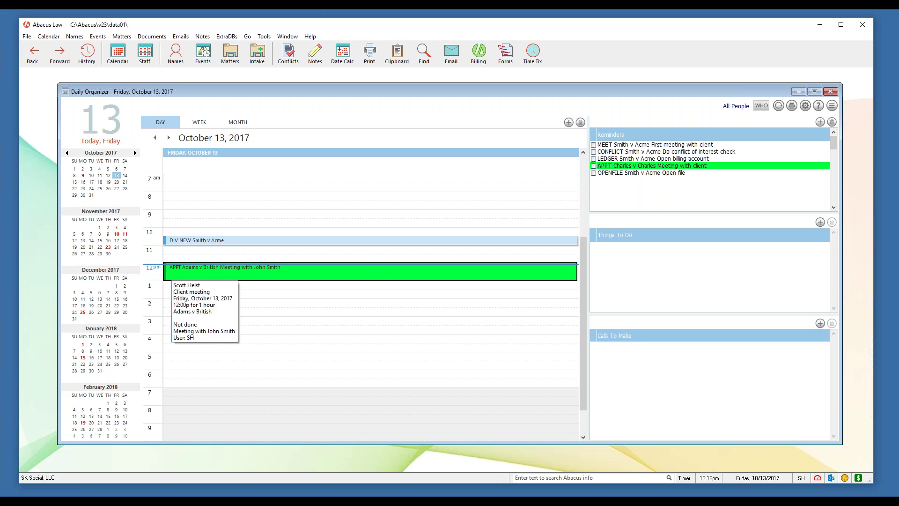
double_click(378, 277)
left_click_drag(131, 74, 406, 137)
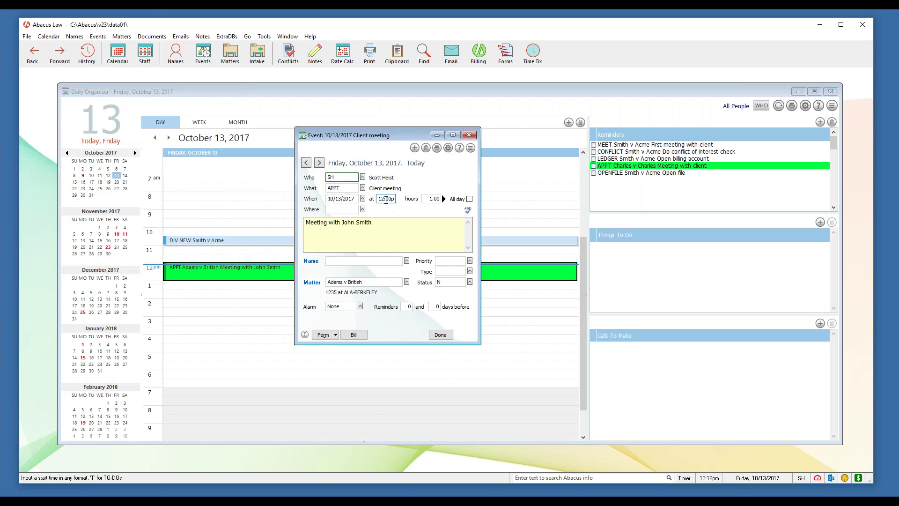
left_click_drag(379, 199, 399, 207)
left_click_drag(398, 137, 401, 143)
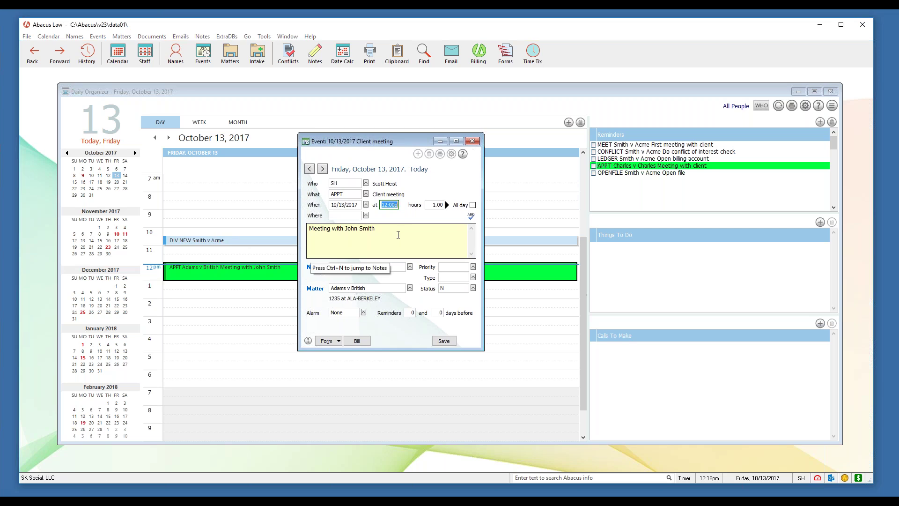
key("BackSpace")
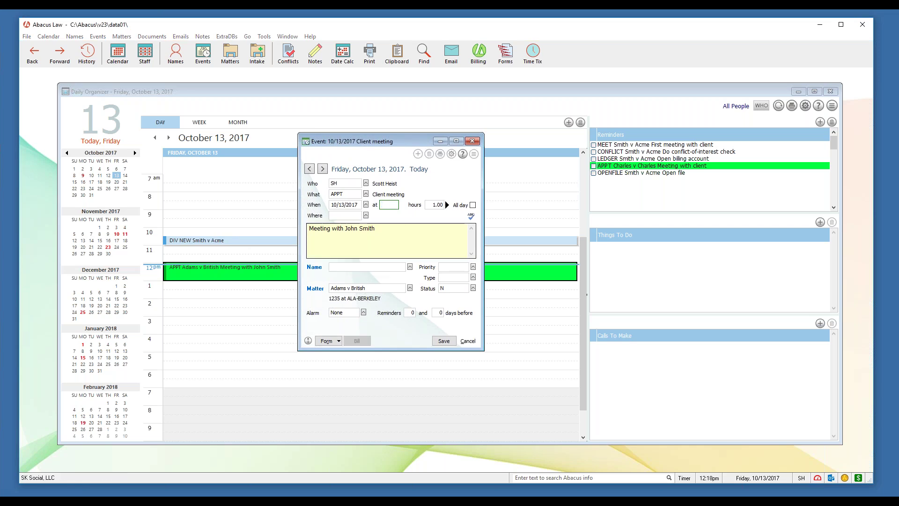
left_click(447, 342)
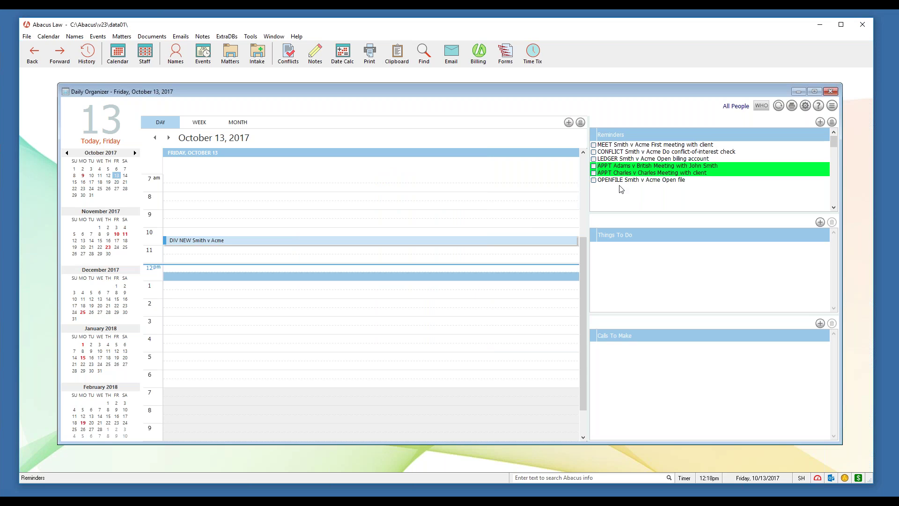
Start a new event from the Reminders list, check its start time, and close it without saving.
mouse_move(627, 168)
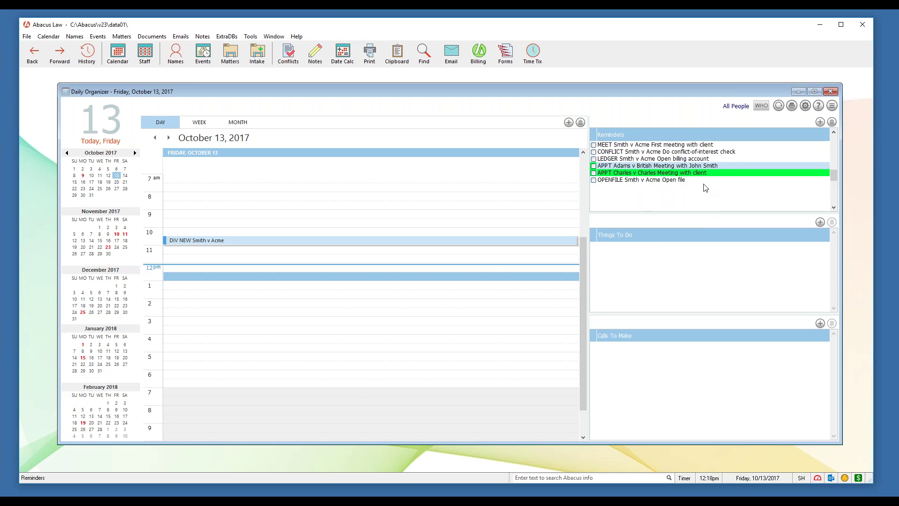
left_click(820, 123)
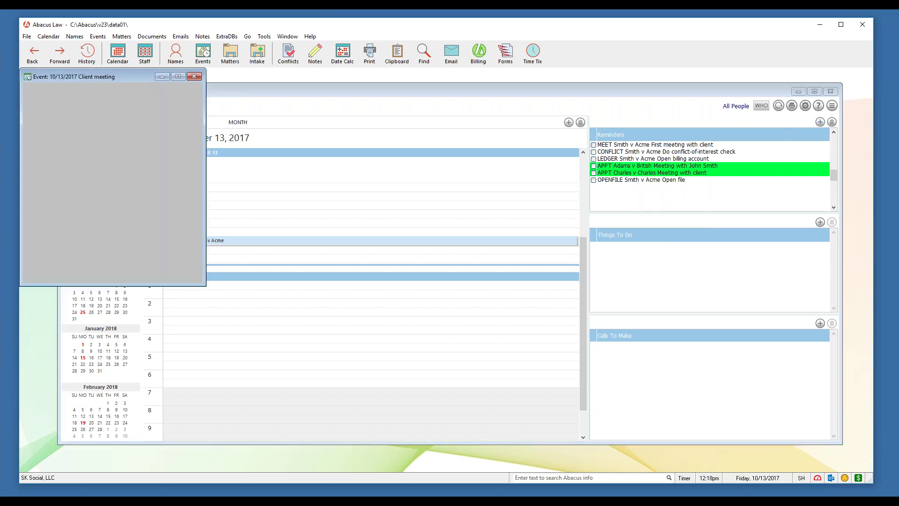
left_click_drag(136, 77, 408, 146)
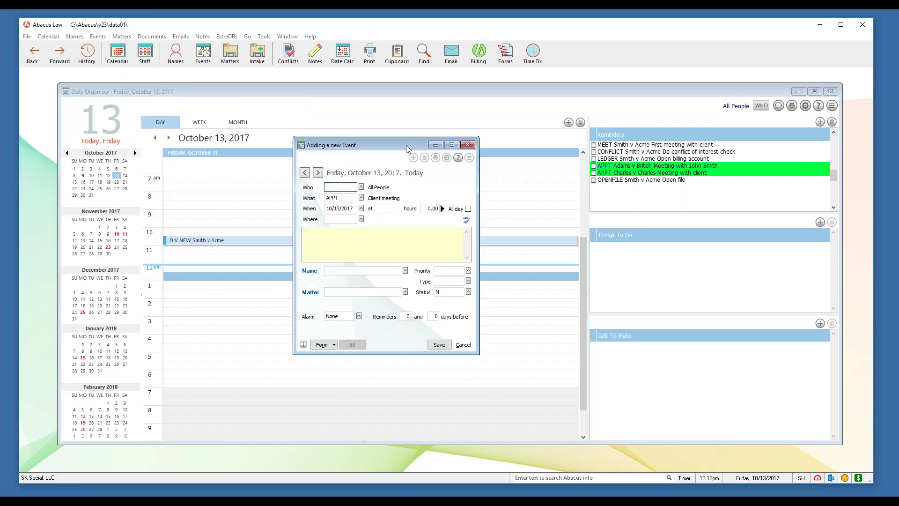
left_click(384, 209)
left_click(467, 144)
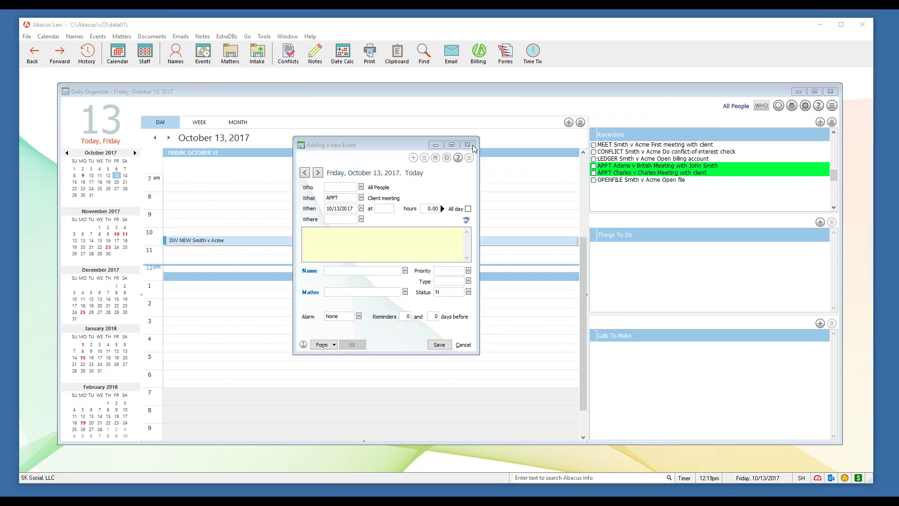
Open the DIV NEW event of the Smith v Acme matter, check its start time, and close it without changes.
left_click(418, 277)
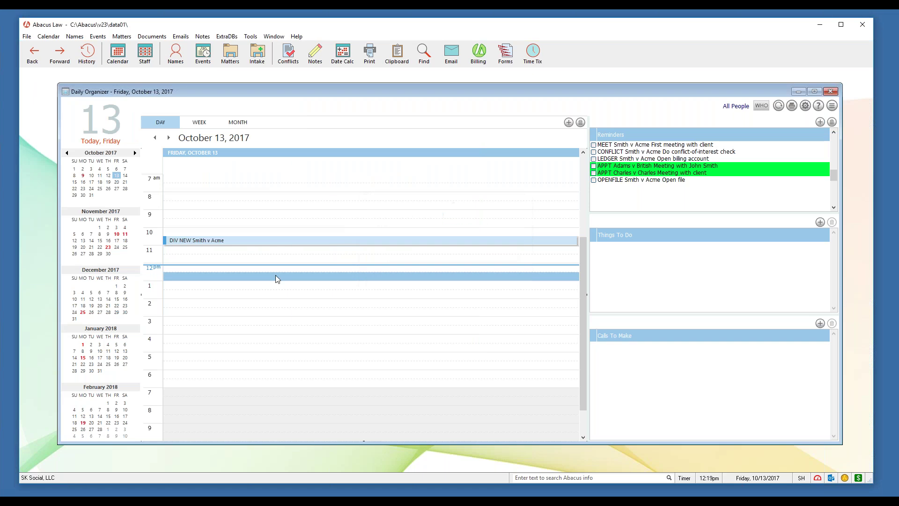
double_click(316, 243)
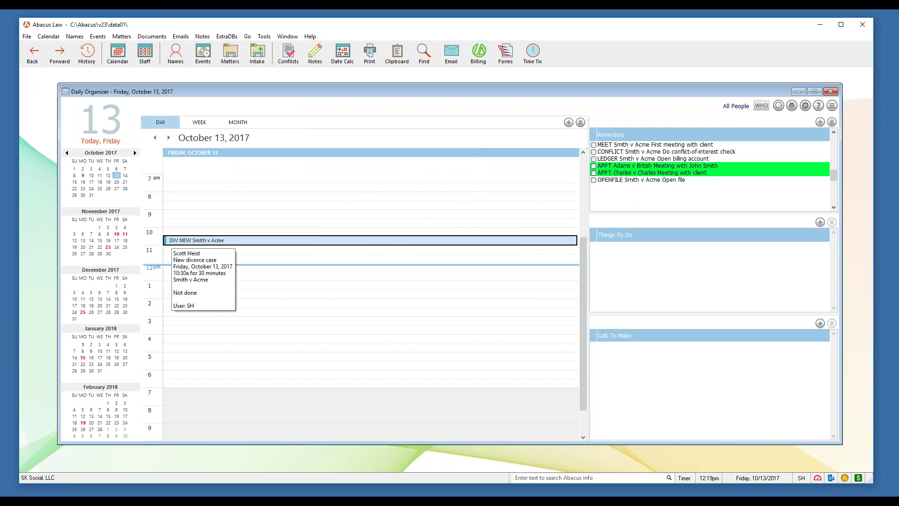
left_click_drag(112, 77, 300, 114)
left_click(299, 177)
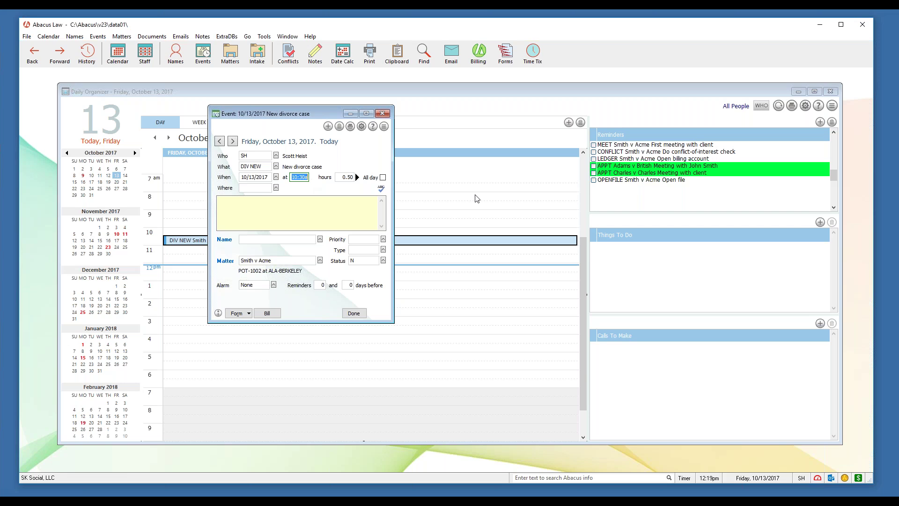
left_click(383, 114)
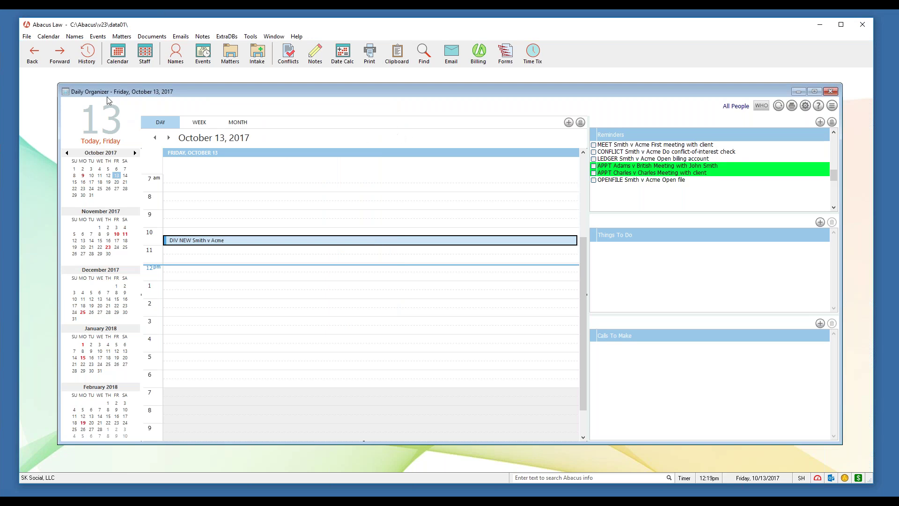
Open the LEDGER event of the DIV NEW New divorce case rule for editing.
left_click(29, 39)
mouse_move(74, 58)
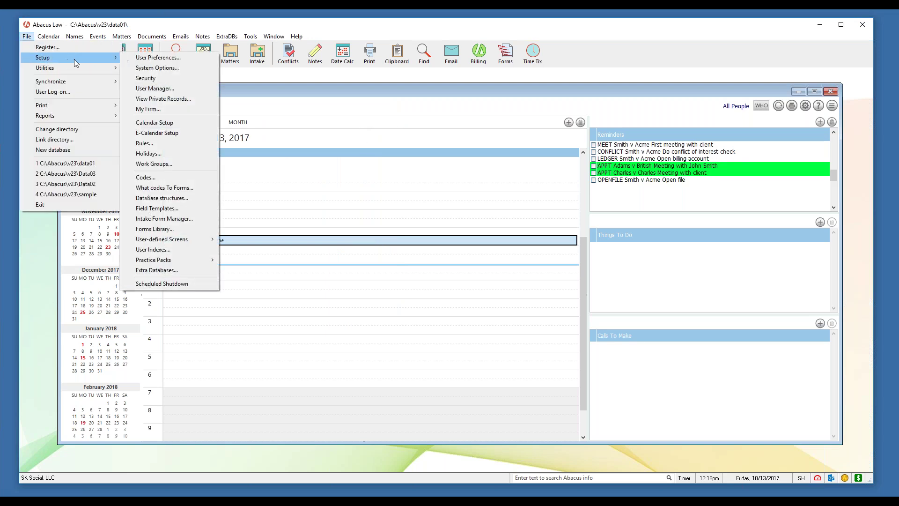
left_click(165, 144)
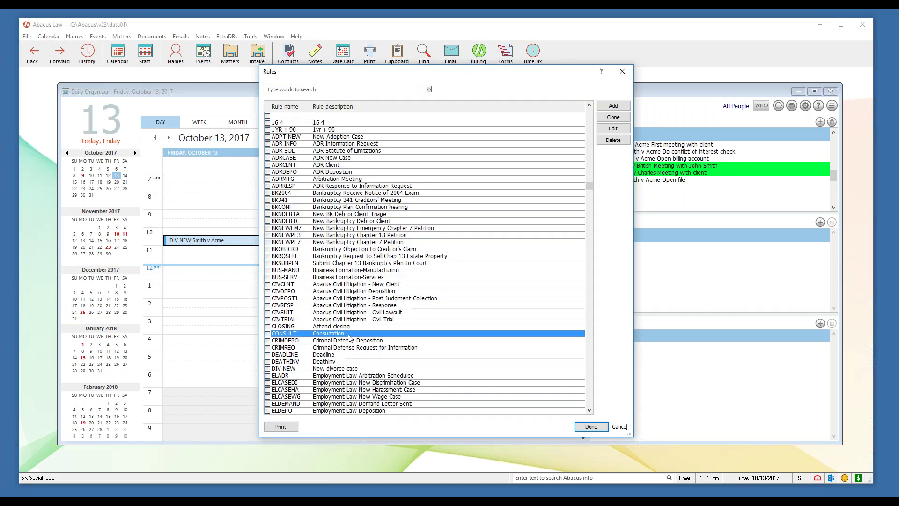
left_click(343, 369)
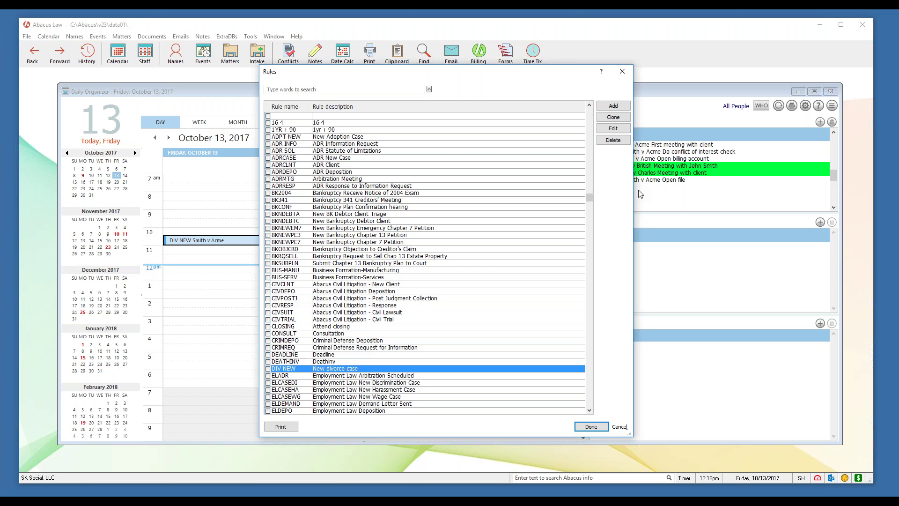
left_click(623, 129)
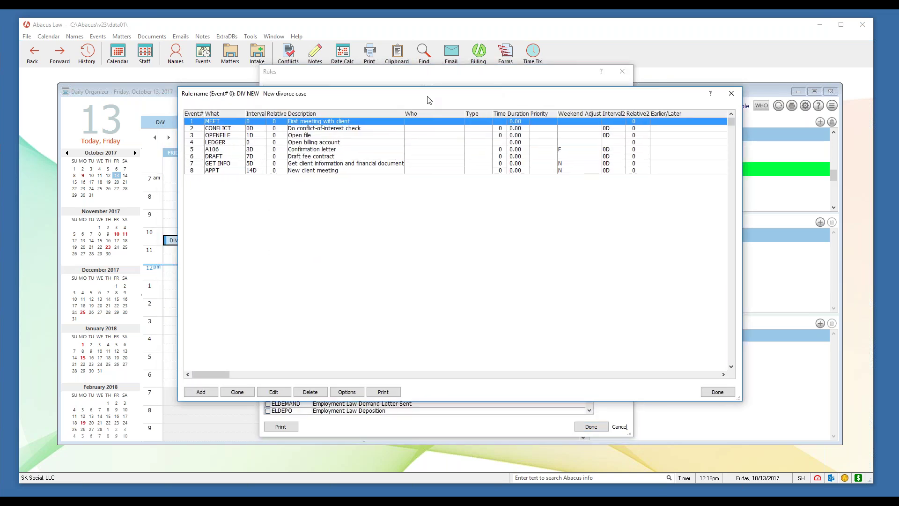
left_click(229, 143)
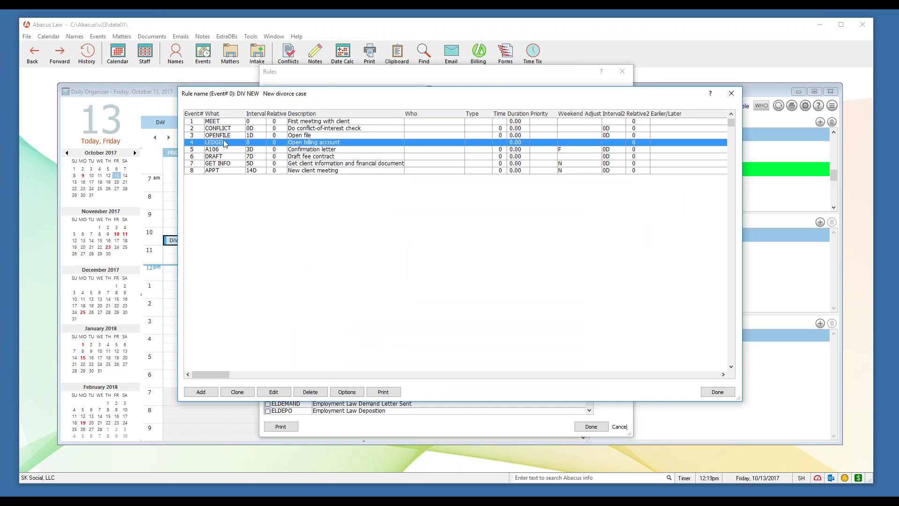
left_click(275, 393)
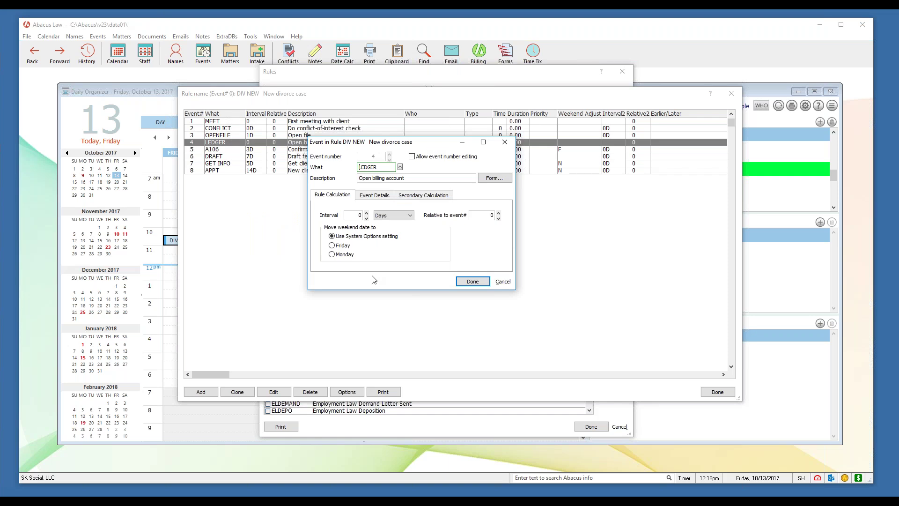
Try entering a time in the LEDGER event's details and discard the change.
left_click(380, 195)
left_click(430, 239)
left_click(431, 239)
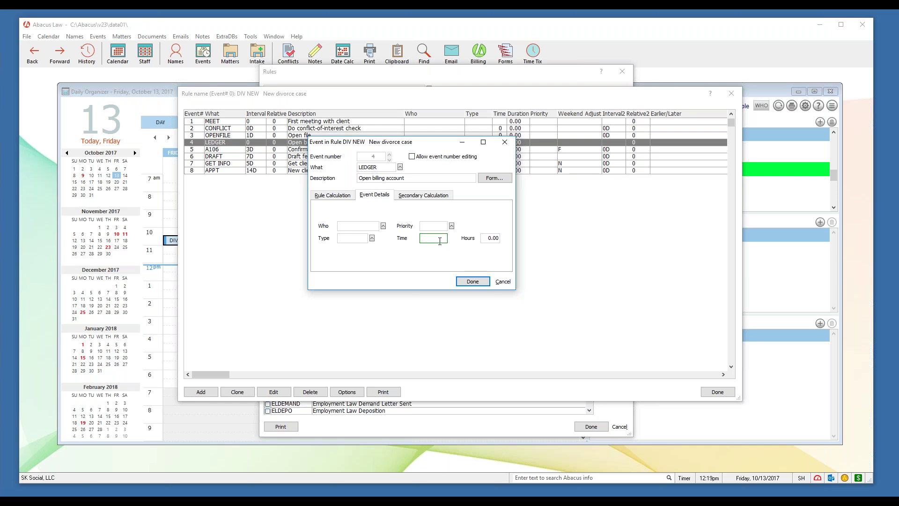
type("ty")
key("BackSpace")
type("a")
left_click(501, 282)
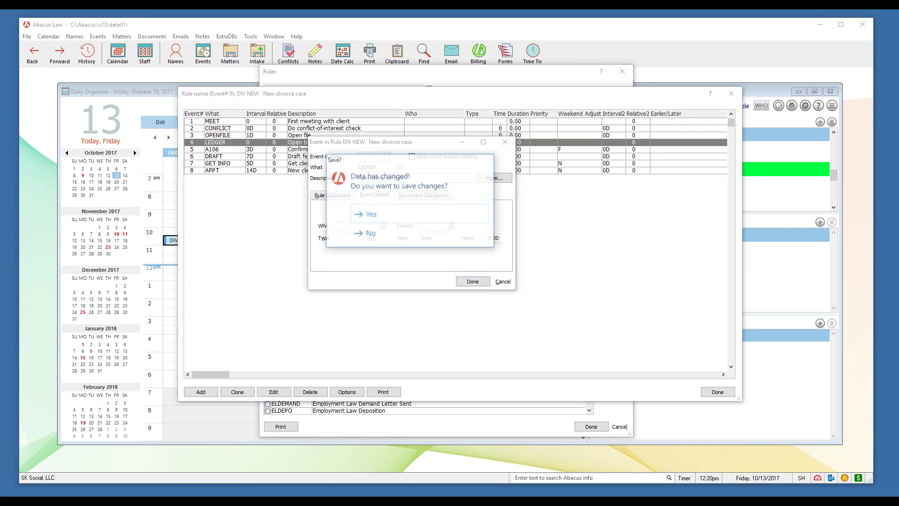
left_click(394, 234)
Close the DIV NEW rule, the rules list and the Daily Organizer.
left_click(733, 94)
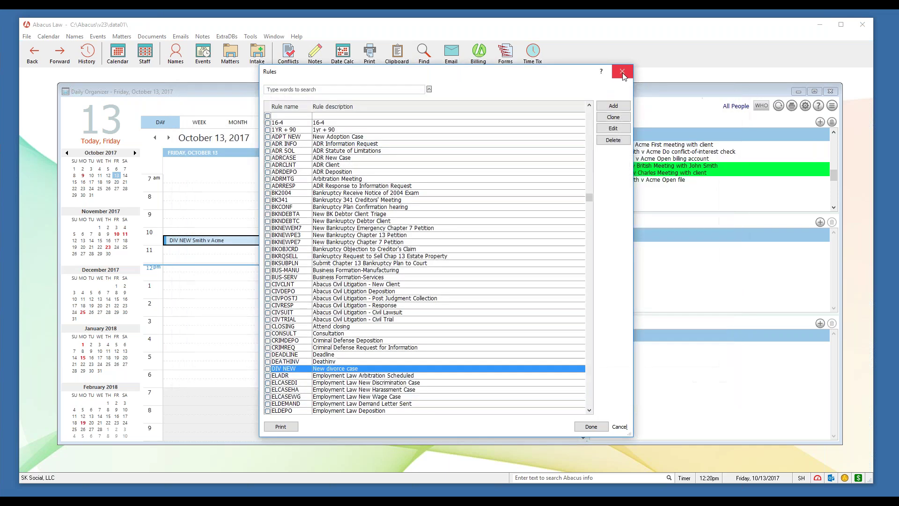
left_click(623, 71)
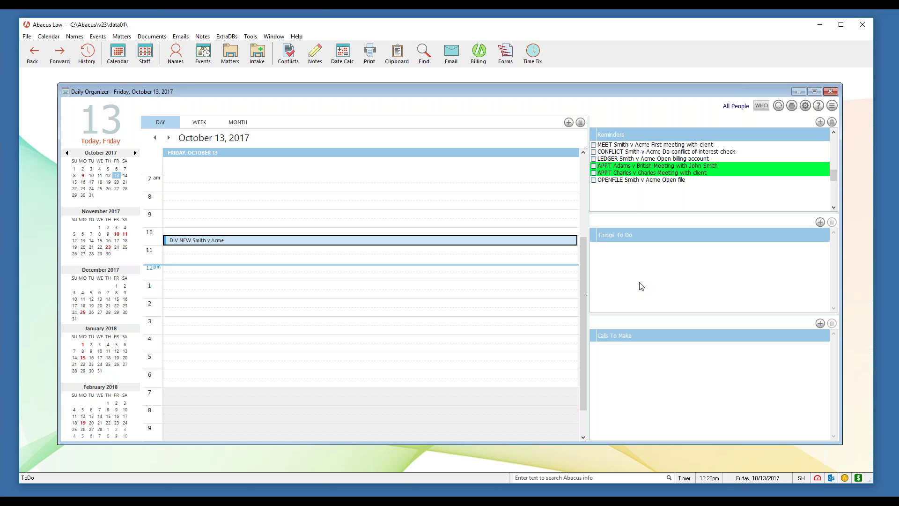
left_click(831, 93)
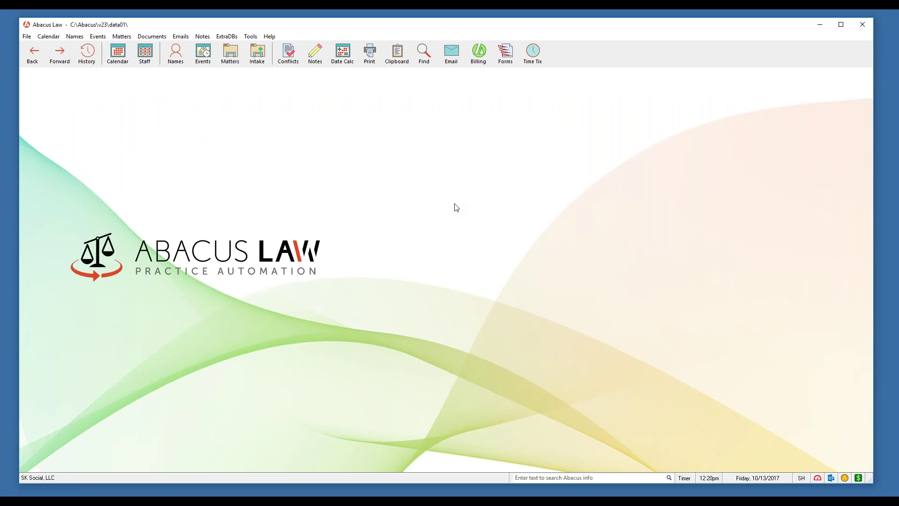
Reopen the DIV NEW rule and open its DRAFT event for editing.
left_click(26, 36)
mouse_move(66, 58)
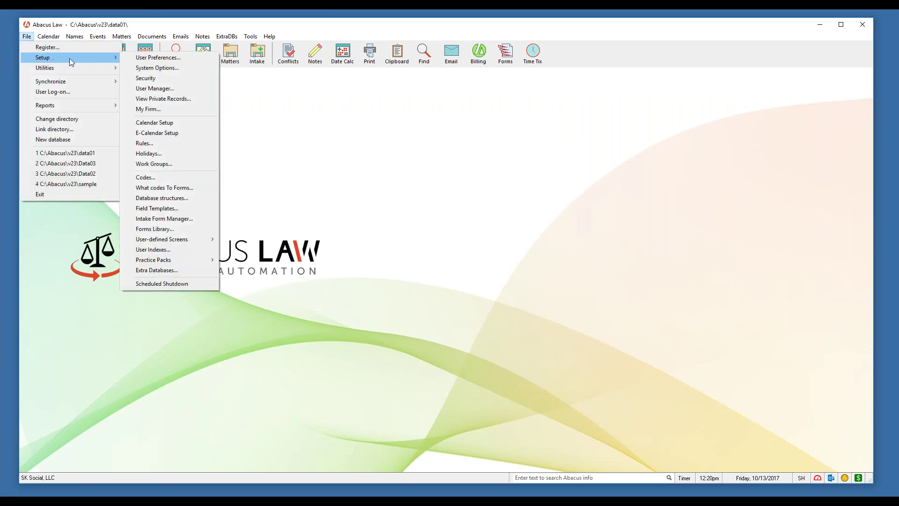
left_click(180, 147)
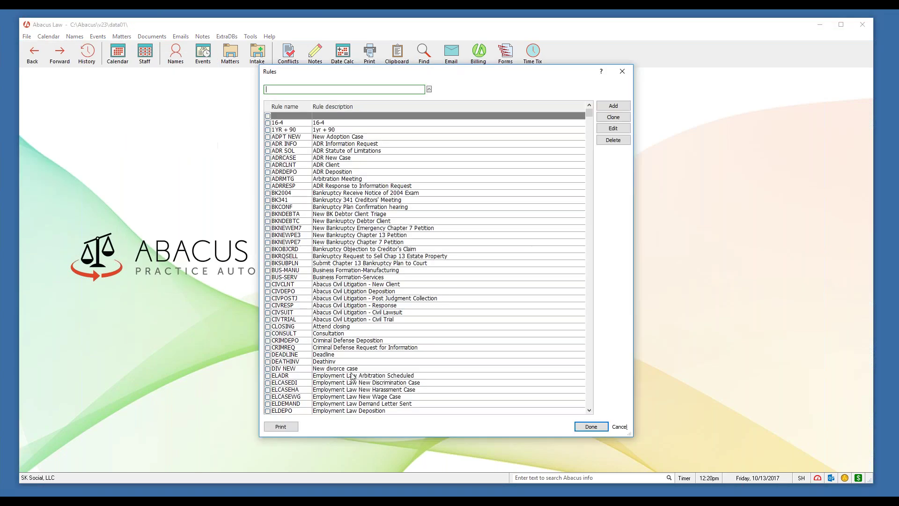
left_click(352, 369)
left_click(626, 131)
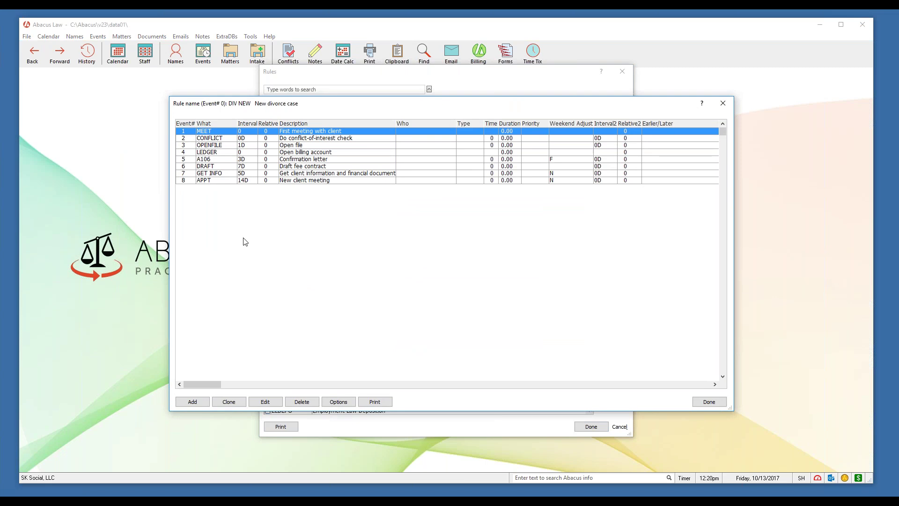
left_click(313, 168)
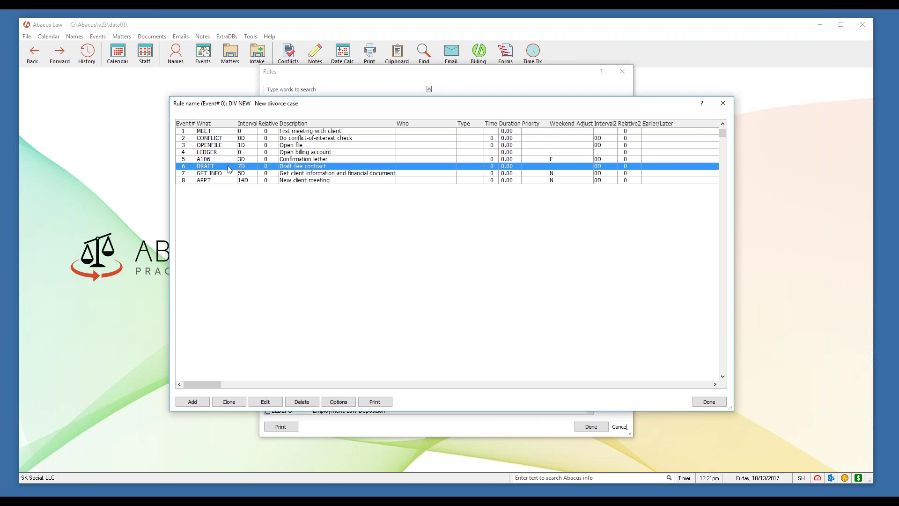
left_click(263, 402)
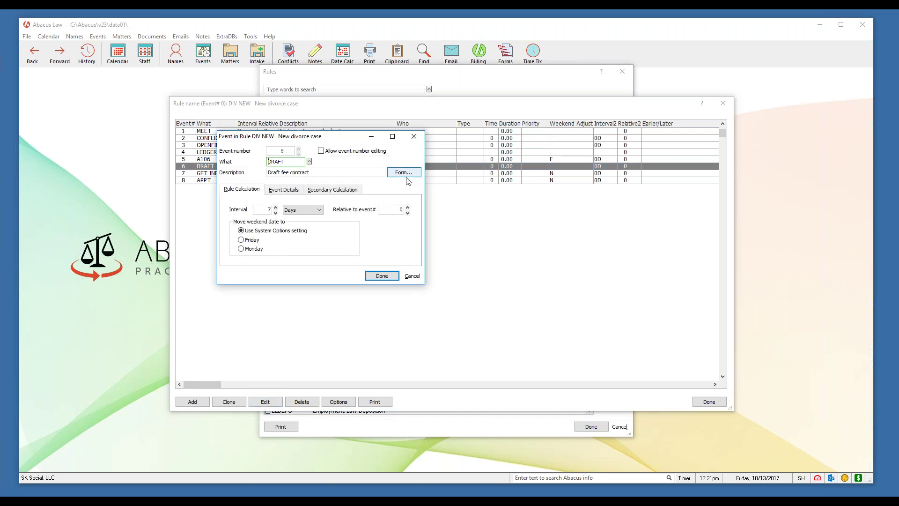
Check the form types that can be assigned to the Draft fee contract event, and close the event and rule without changes.
left_click(404, 174)
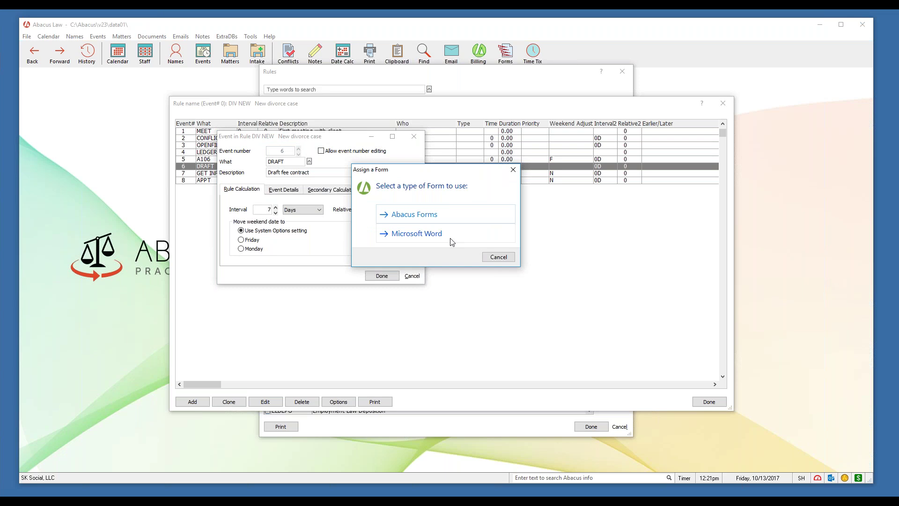
left_click(499, 257)
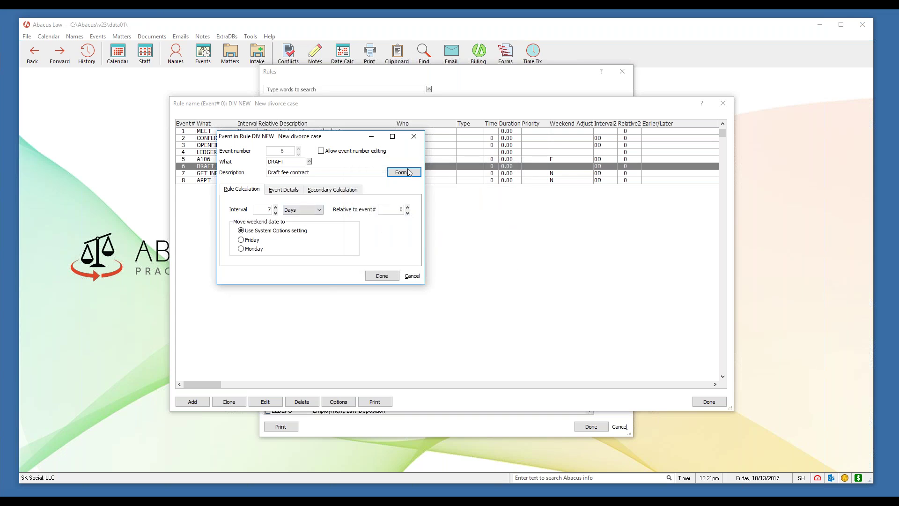
key("Escape")
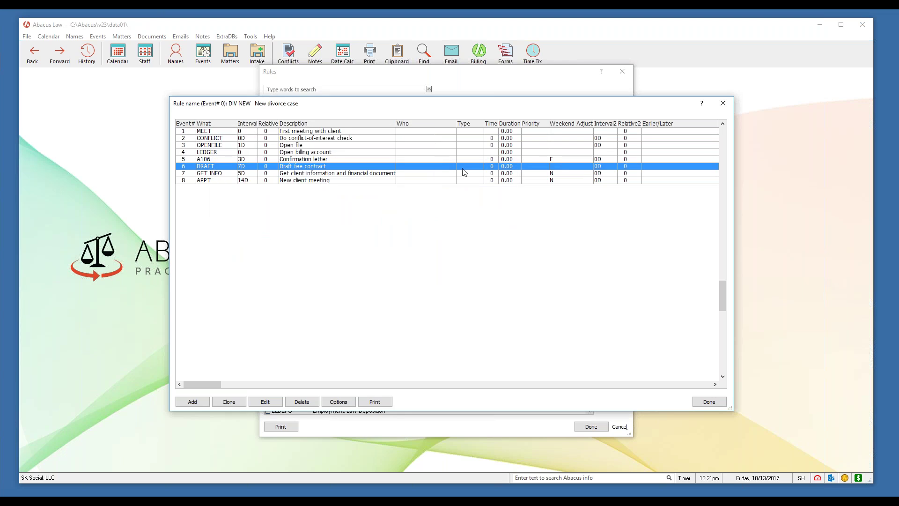
left_click(724, 103)
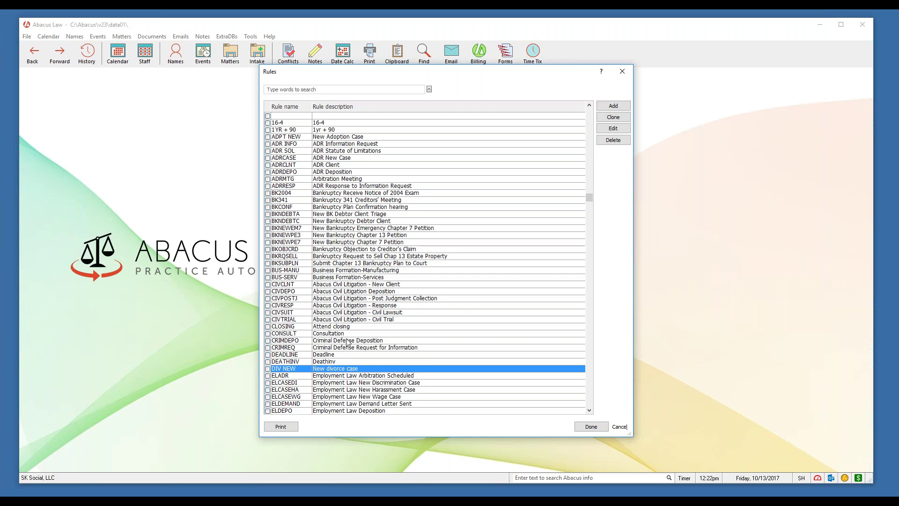
Search the rules for "depo" and open the PI DEPO Personal Injury Deposition rule.
left_click(375, 90)
type("depo")
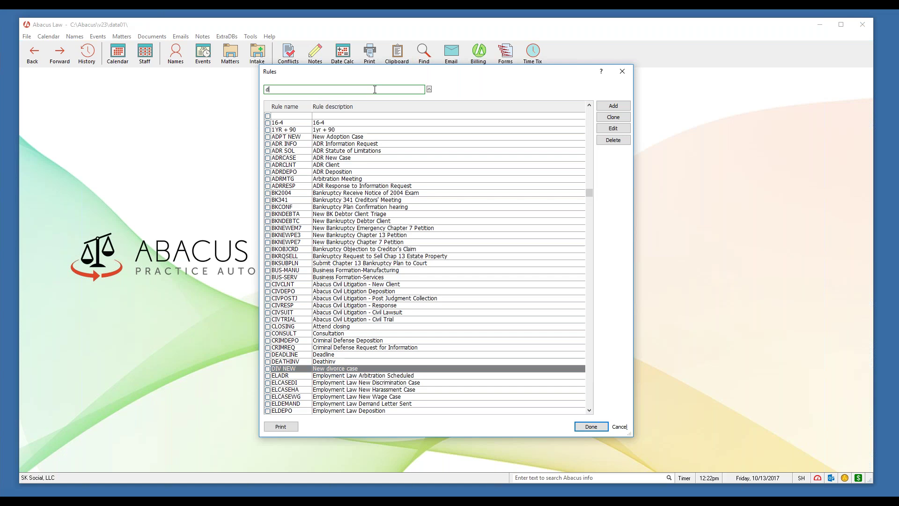
key("Return")
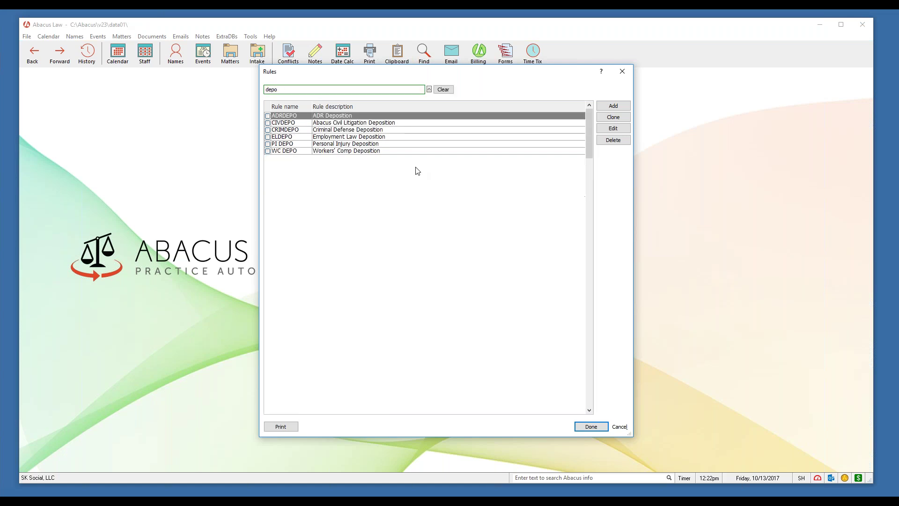
left_click(335, 145)
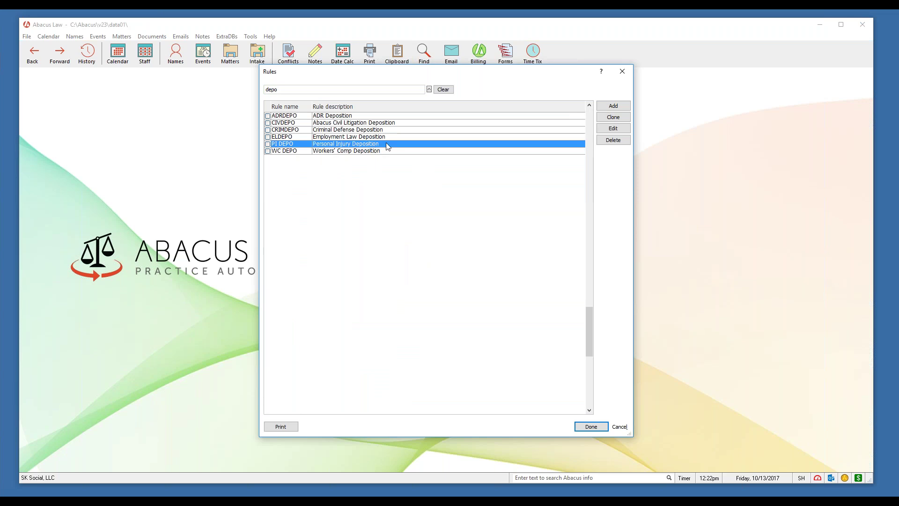
left_click(620, 128)
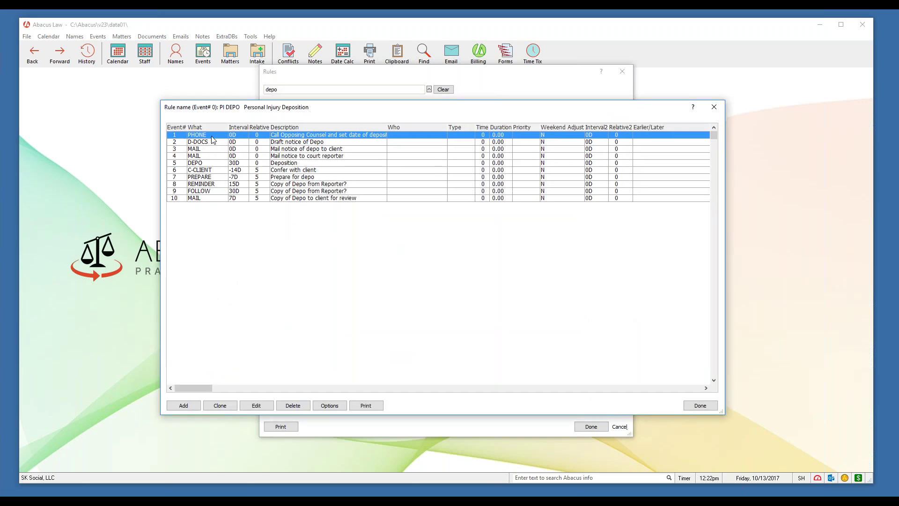
Compare the intervals and relative event numbers of the DEPO and PREPARE events in the Personal Injury Deposition rule.
left_click(221, 178)
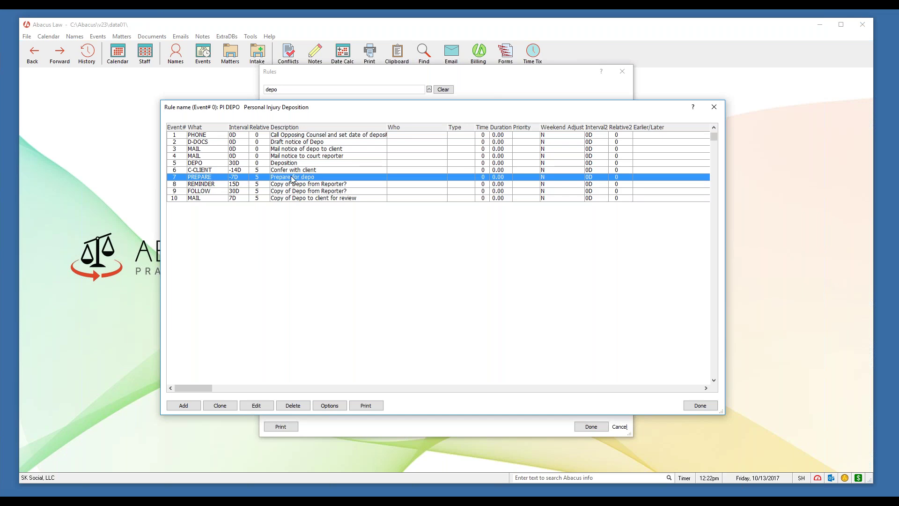
left_click(281, 163)
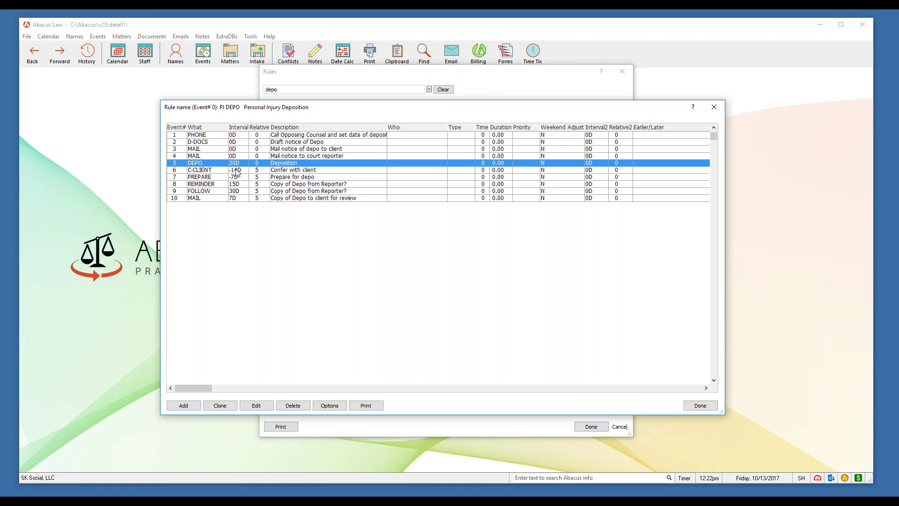
left_click(224, 178)
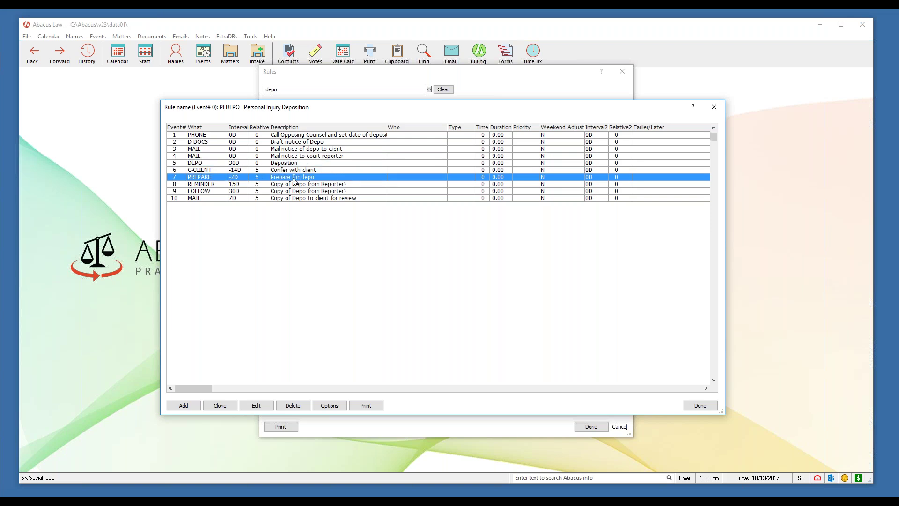
left_click(223, 164)
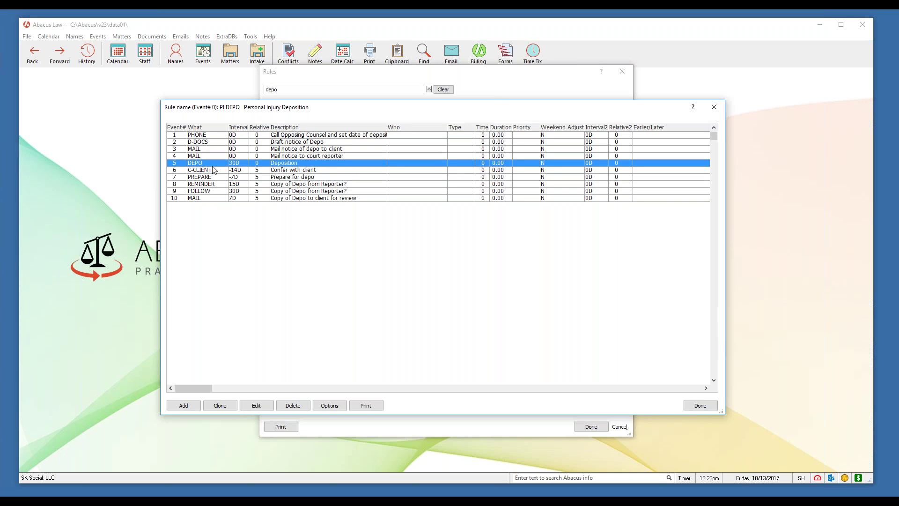
left_click(218, 178)
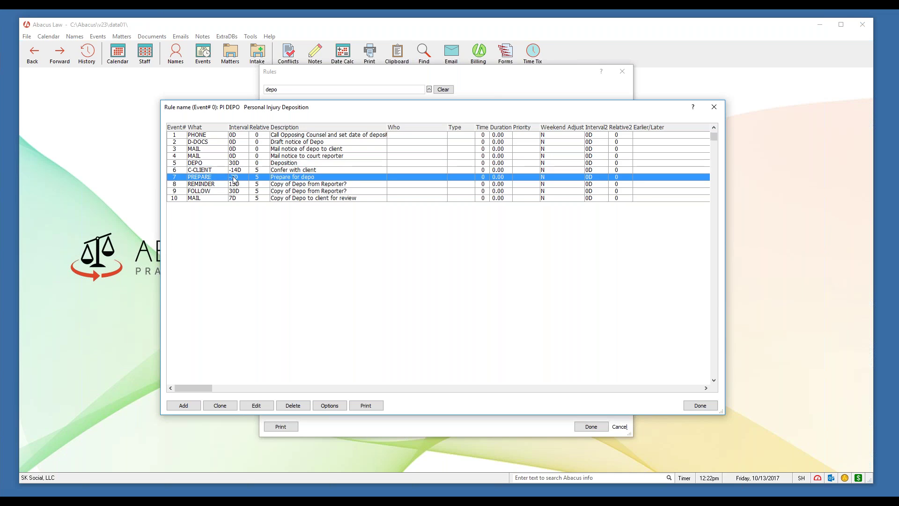
Open the PREPARE event, examine its interval, relative event number and event code, and close it without changes.
left_click(256, 406)
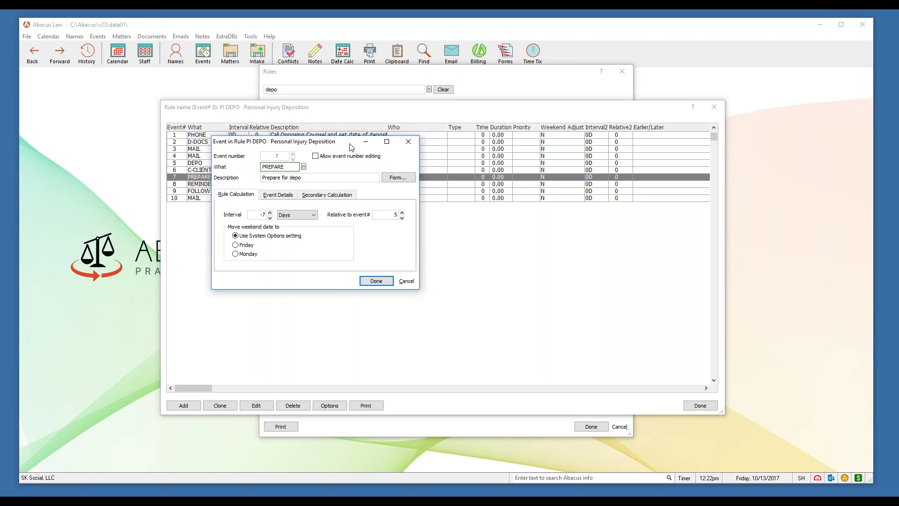
left_click_drag(341, 140, 470, 177)
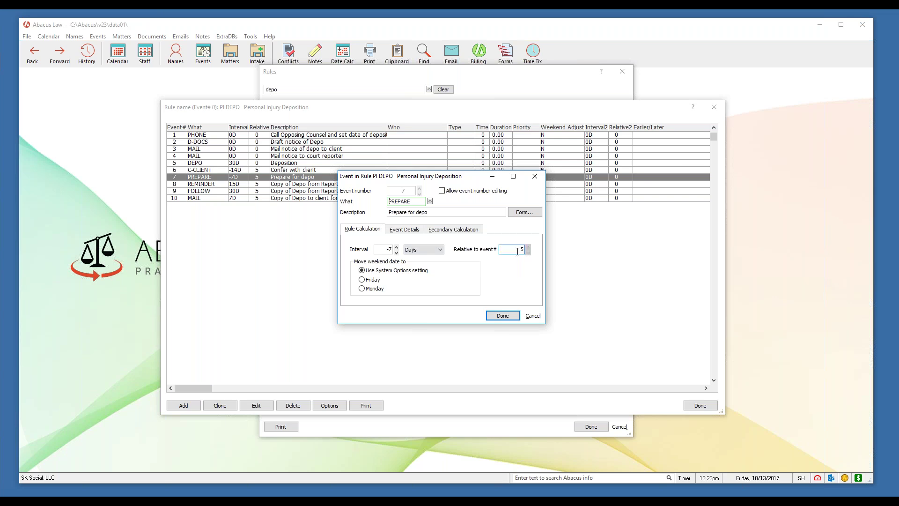
left_click_drag(474, 177, 456, 172)
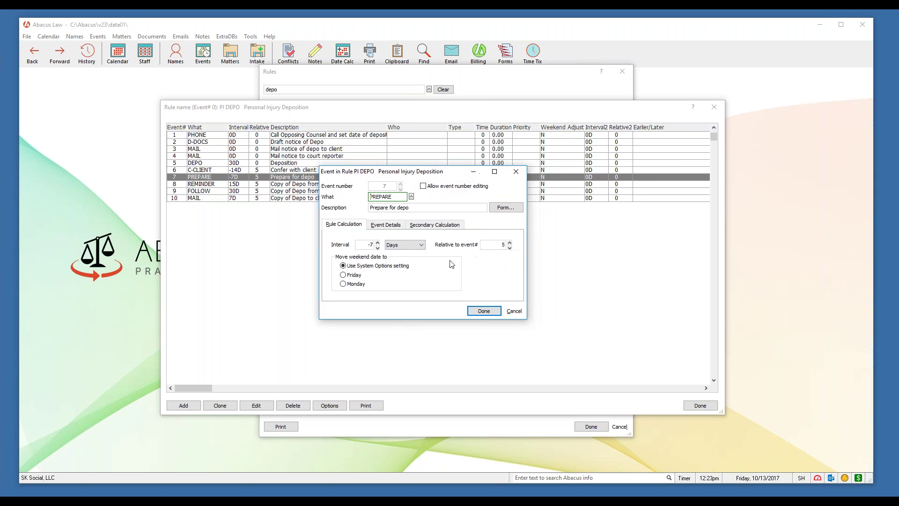
left_click(400, 246)
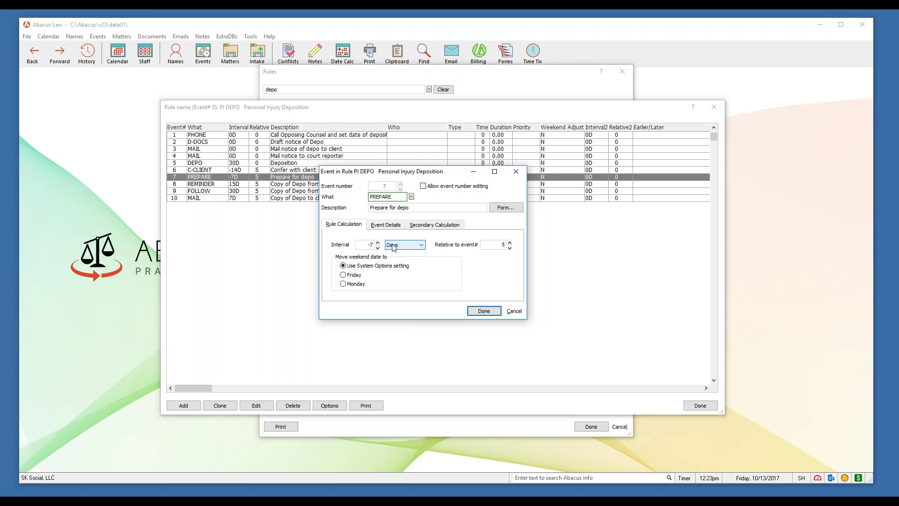
left_click(510, 247)
left_click_drag(399, 197, 370, 198)
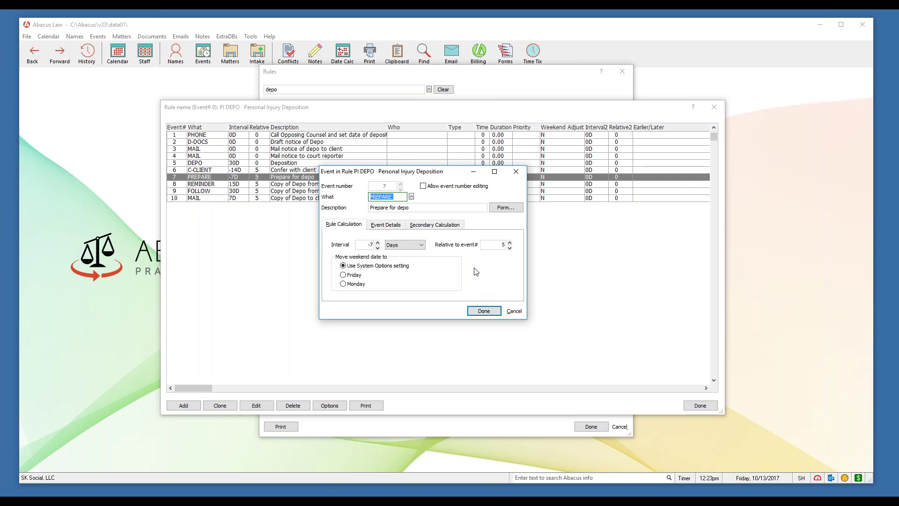
left_click(516, 171)
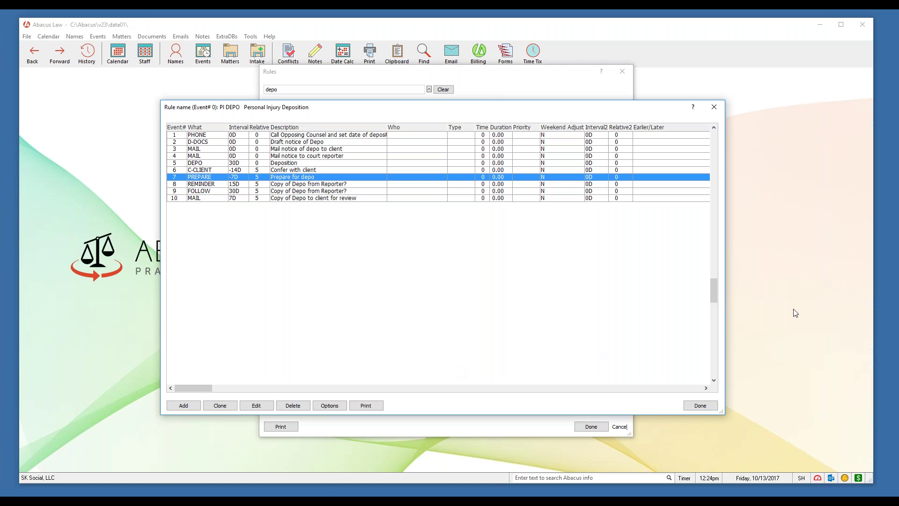
Open the DEPO event, examine its rule calculation and secondary calculation settings, and close it without changes.
scroll(409, 292, "down", 1)
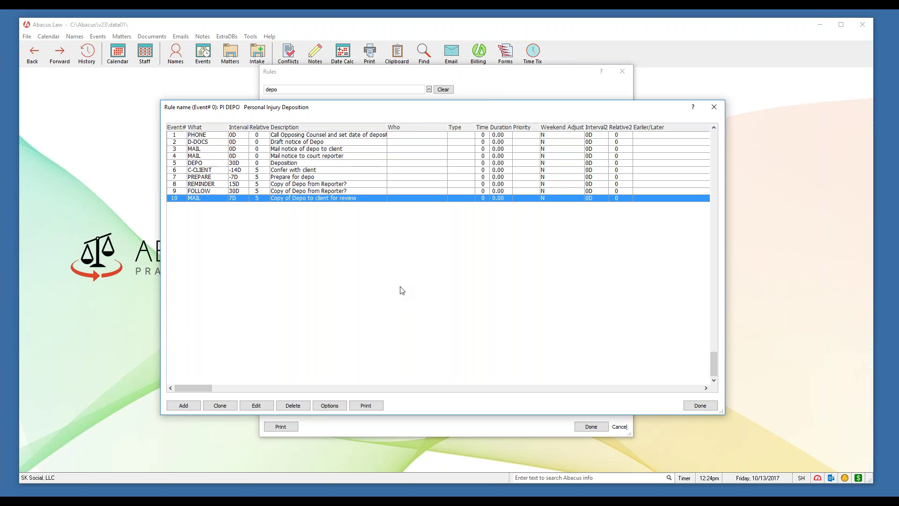
left_click(209, 164)
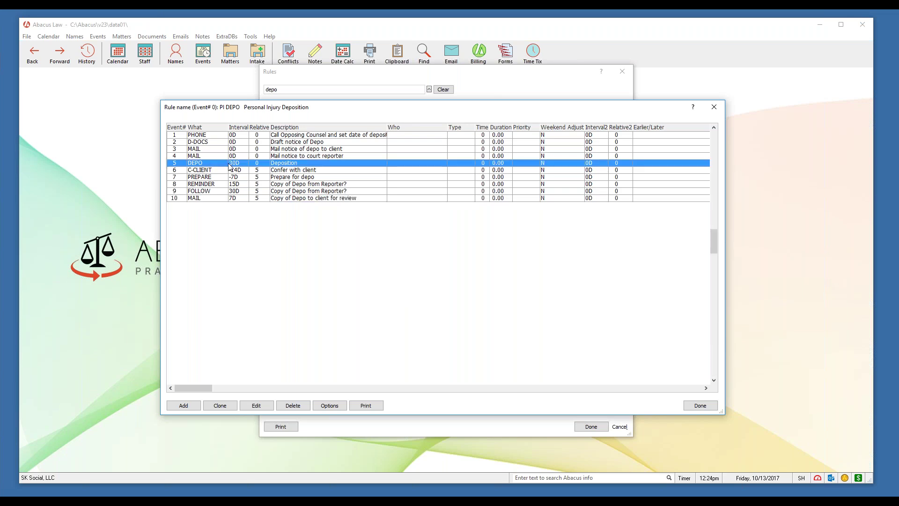
left_click(257, 404)
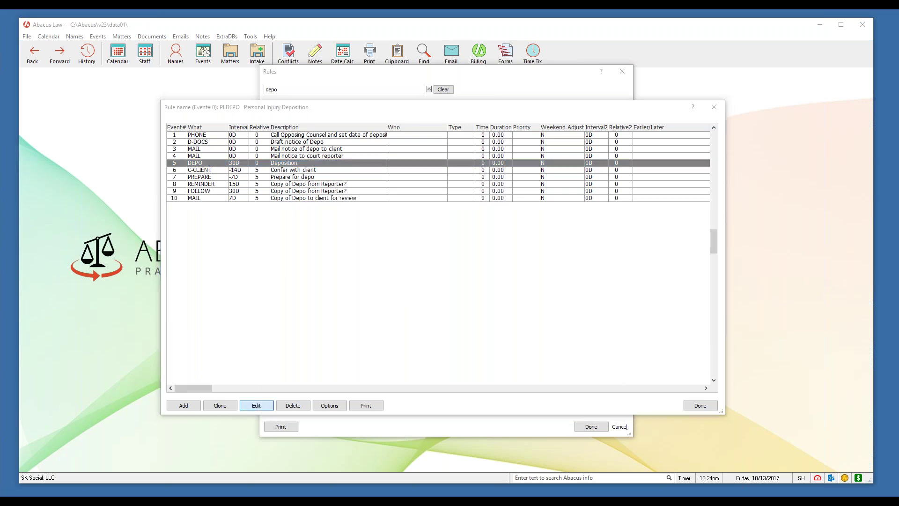
left_click_drag(323, 140, 394, 143)
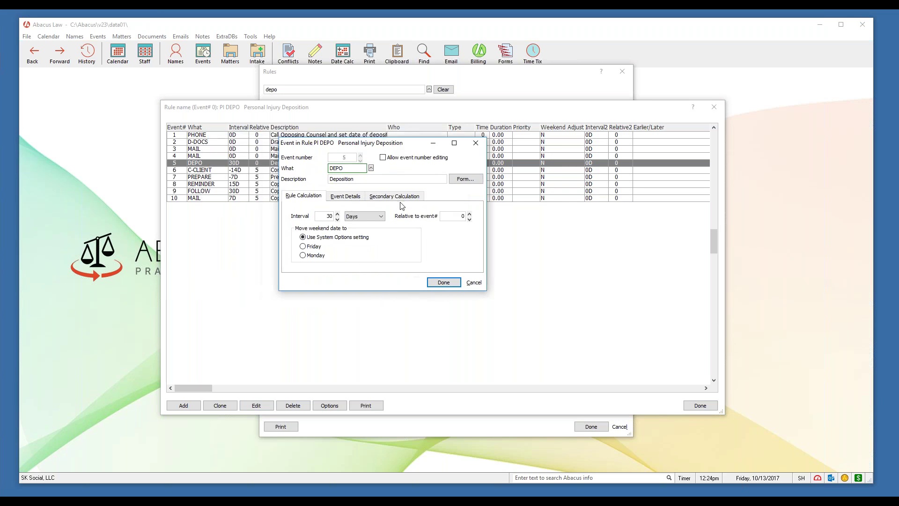
left_click(396, 198)
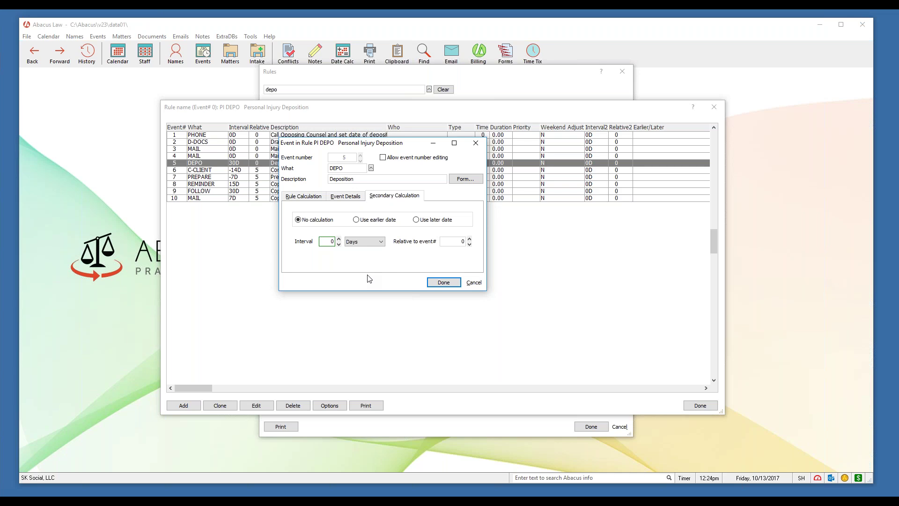
left_click(304, 195)
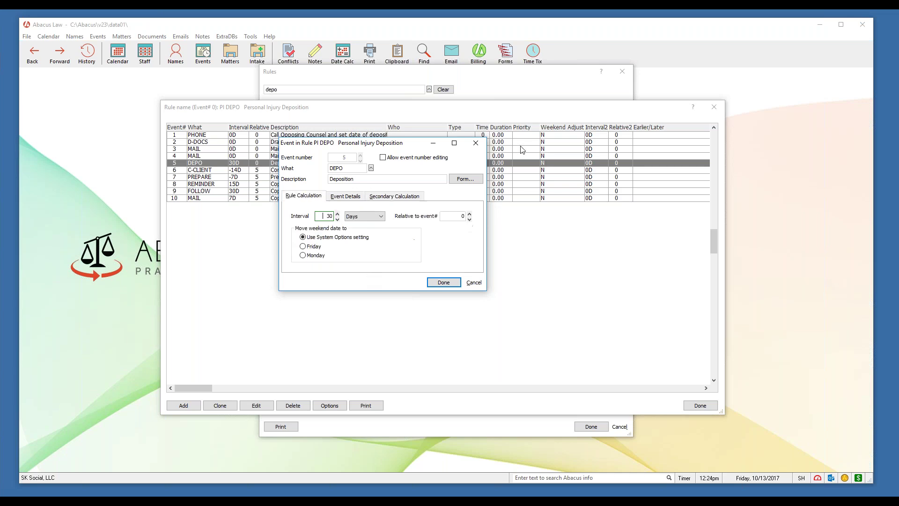
left_click(476, 143)
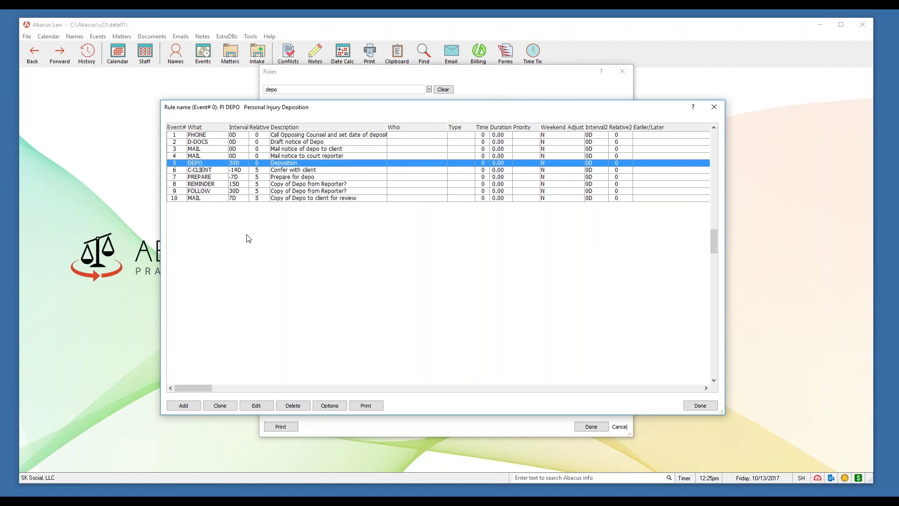
Add a new event with the What code REMINDER to the Personal Injury Deposition rule.
left_click(210, 157)
left_click(210, 150)
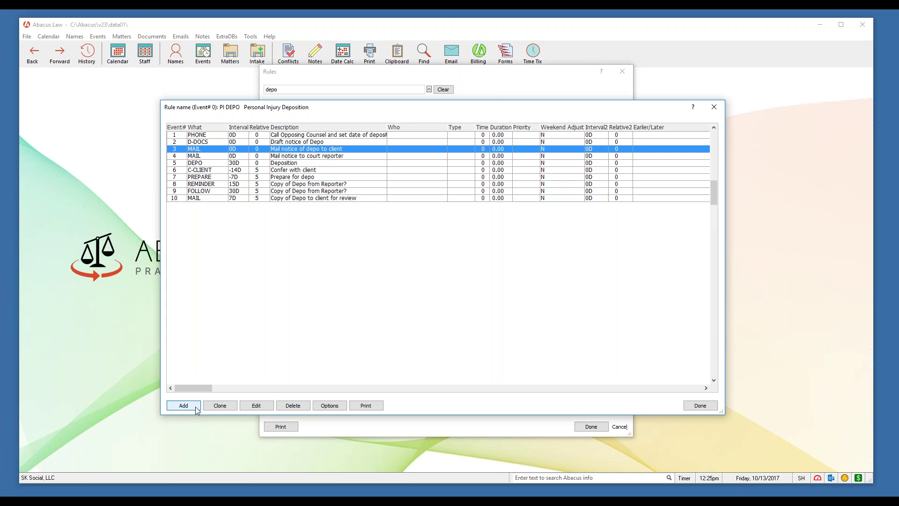
left_click(215, 163)
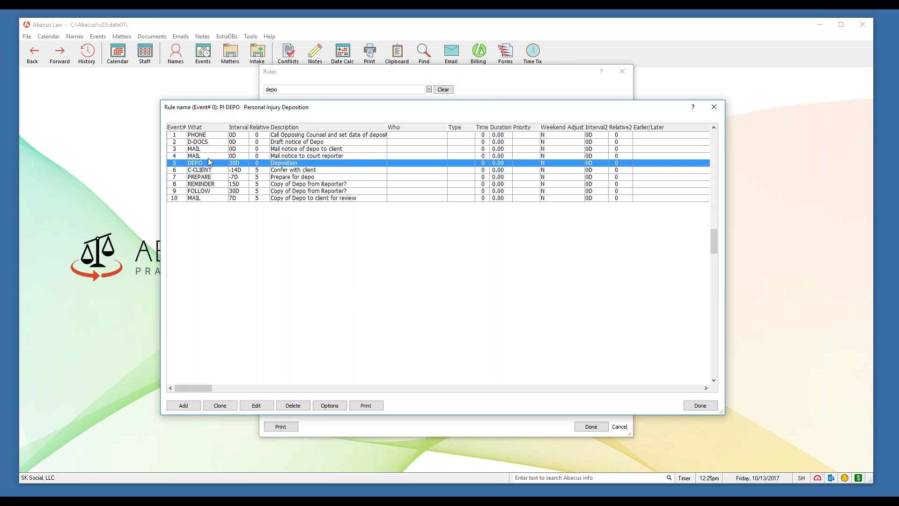
left_click(236, 176)
left_click(223, 164)
left_click(193, 409)
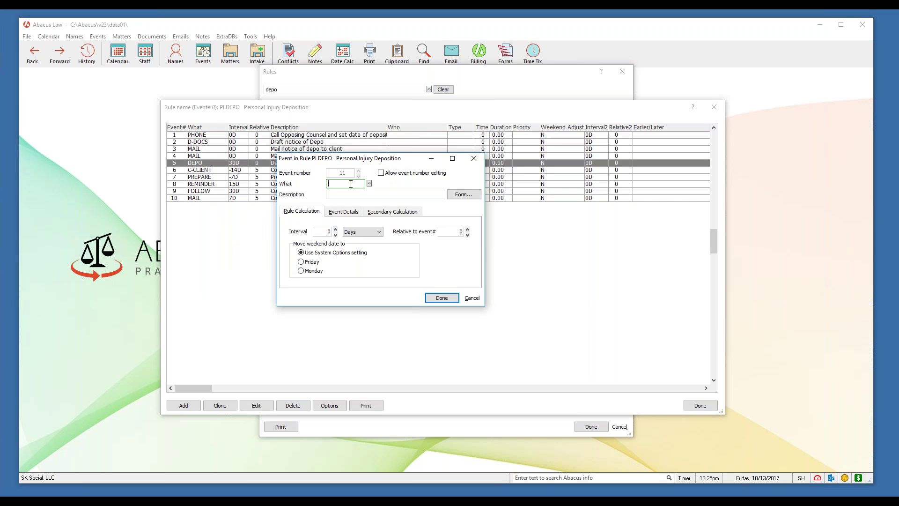
type("REMINDER")
Shorten the new reminder event's description to "Rminder of deadline".
left_click(387, 195)
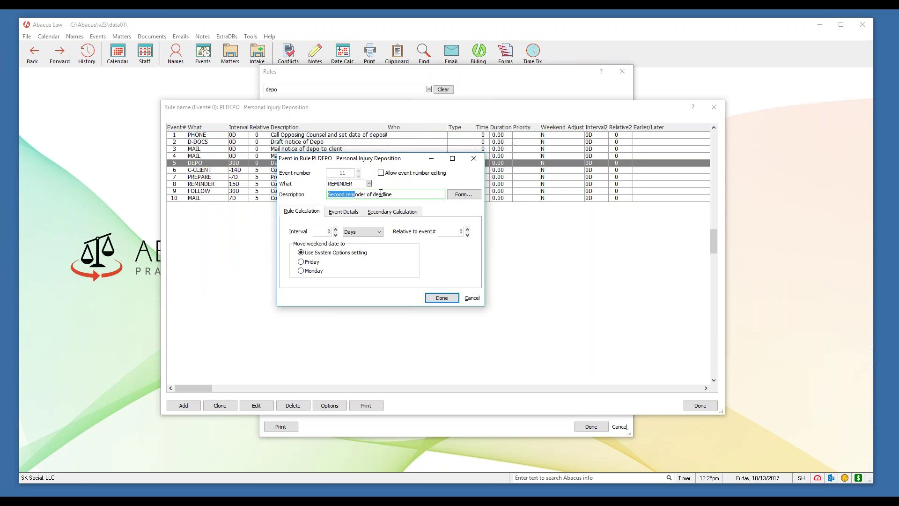
triple_click(354, 197)
left_click(348, 196)
key("BackSpace")
key("BackSpace")
key("BackSpace")
key("BackSpace")
key("BackSpace")
key("Delete")
type("R")
left_click_drag(397, 160, 378, 195)
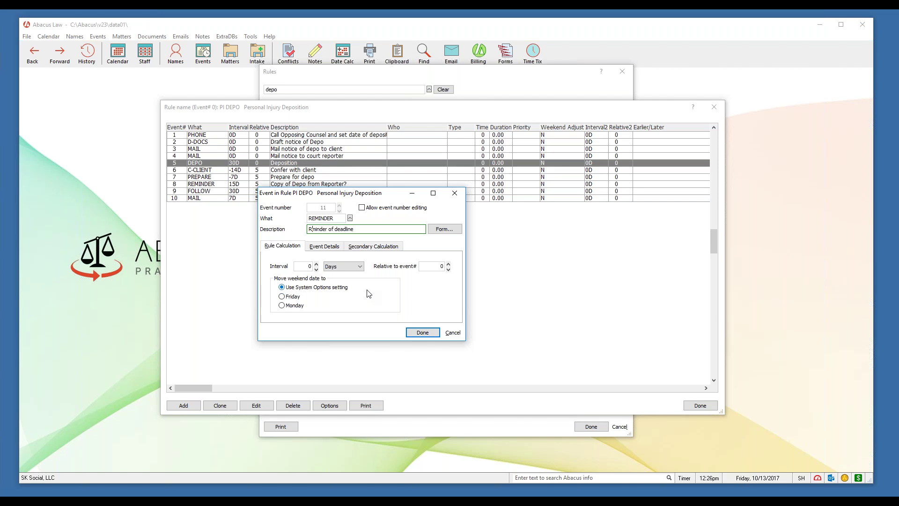
Set the reminder's interval to -5 days relative to event 5, and save the event.
left_click(316, 270)
left_click(317, 269)
left_click(317, 269)
left_click(317, 269)
left_click(316, 270)
double_click(440, 265)
key("BackSpace")
key("Tab")
left_click(449, 264)
left_click(309, 266)
left_click(444, 266)
left_click(423, 332)
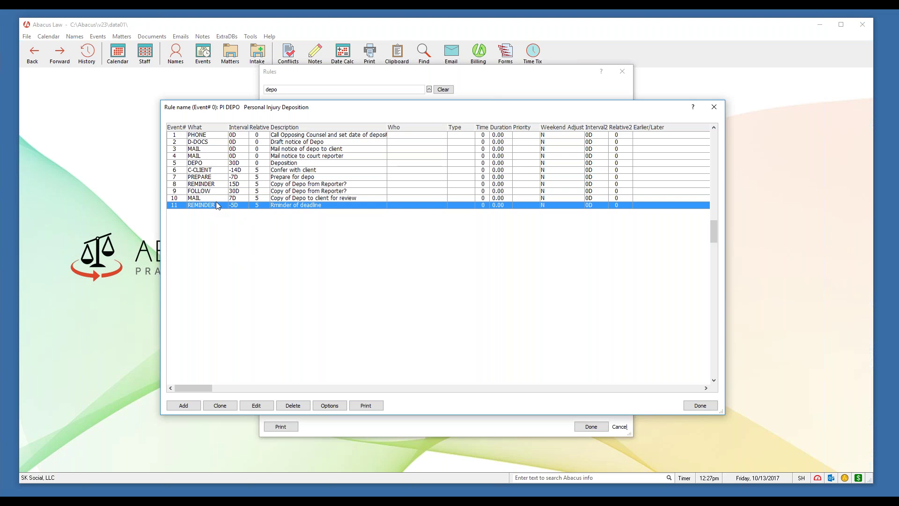
Compare the DEPO event with the new reminder event, and close the Personal Injury Deposition rule.
left_click(217, 164)
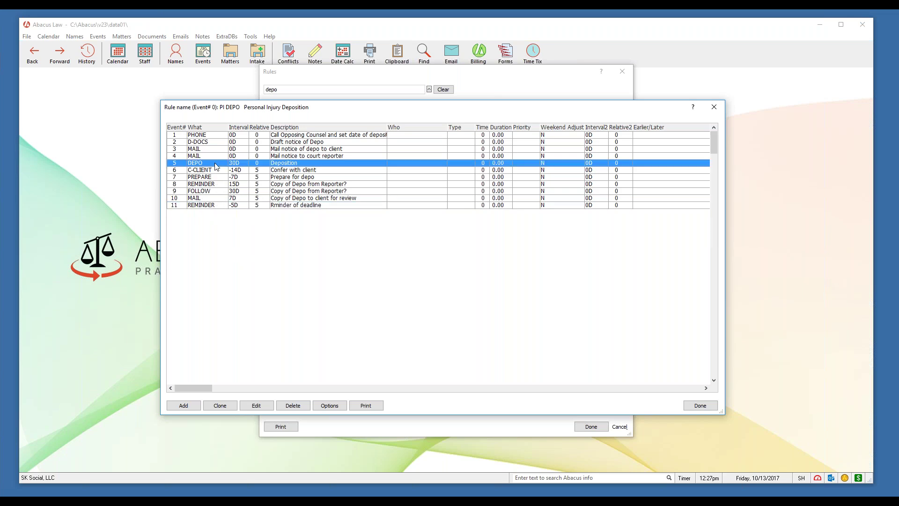
left_click(223, 206)
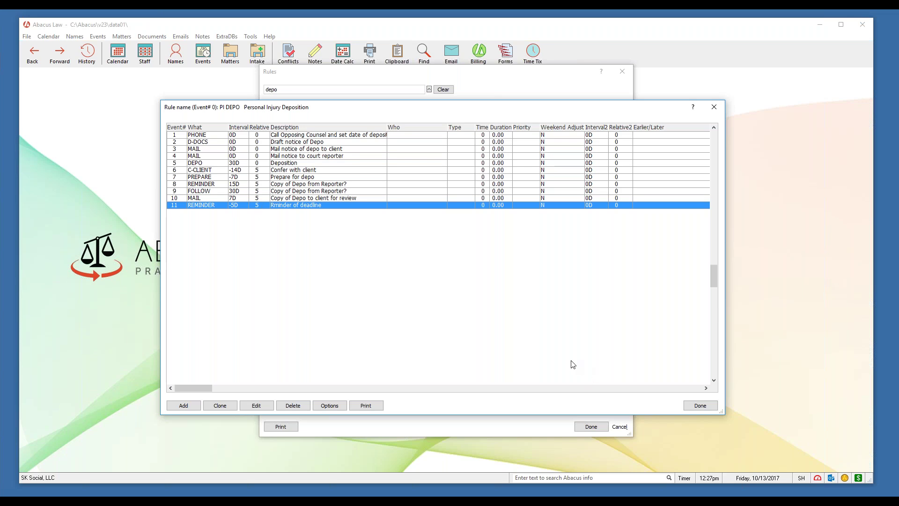
left_click(721, 110)
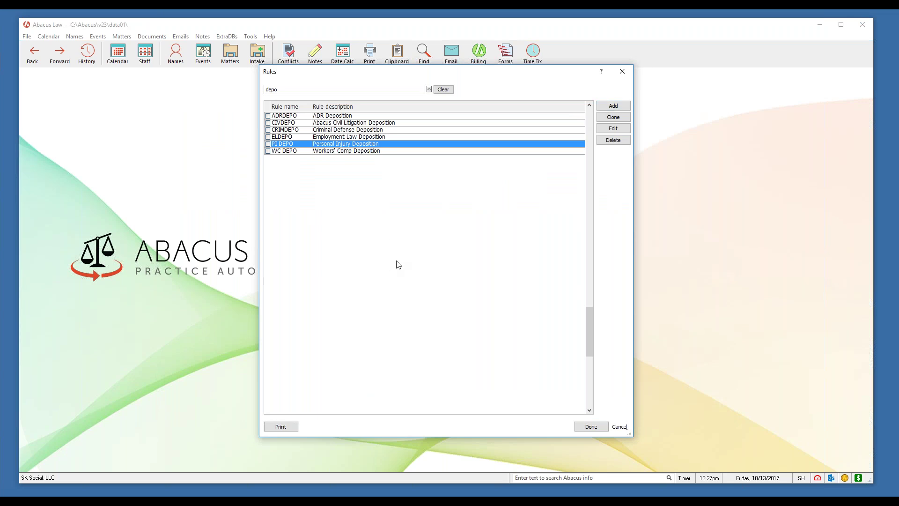
Check the note and name prompt for adding a new rule, and cancel without creating one.
left_click(629, 108)
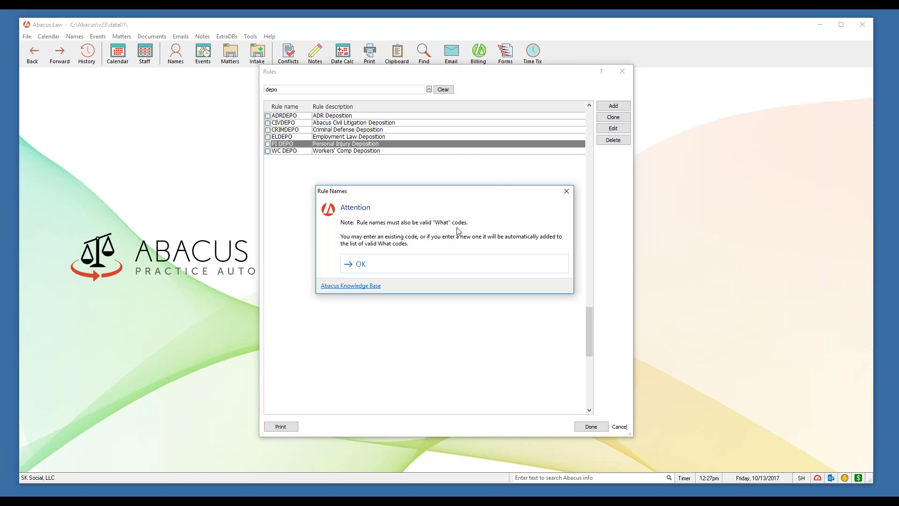
left_click(380, 268)
left_click(456, 256)
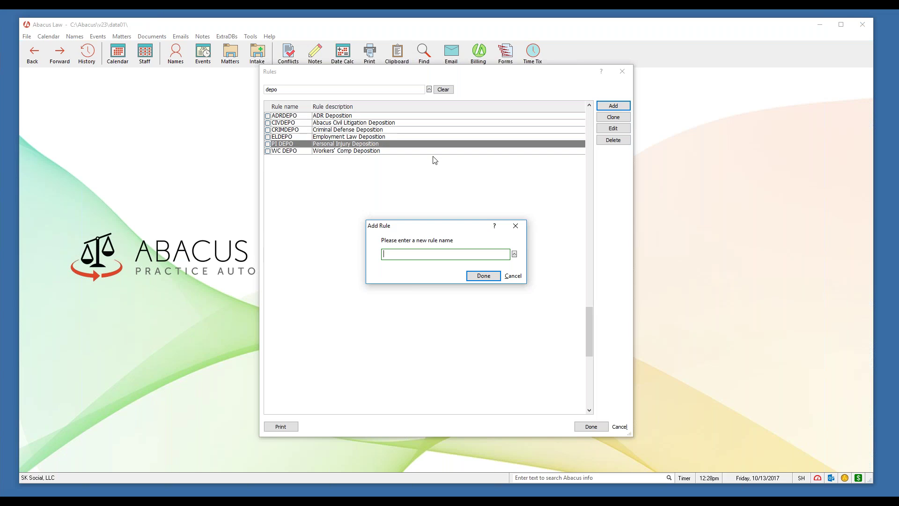
left_click(515, 276)
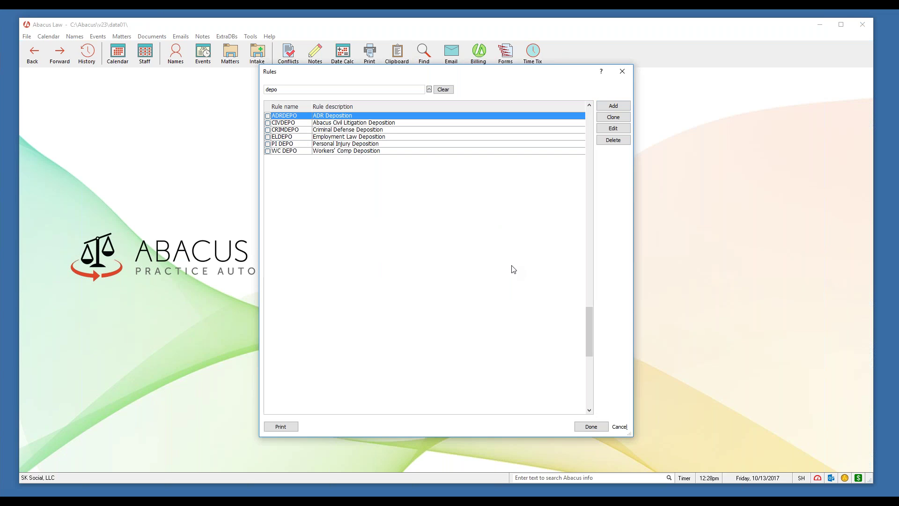
Clear the "depo" search to list all rules.
scroll(494, 253, "up", 3)
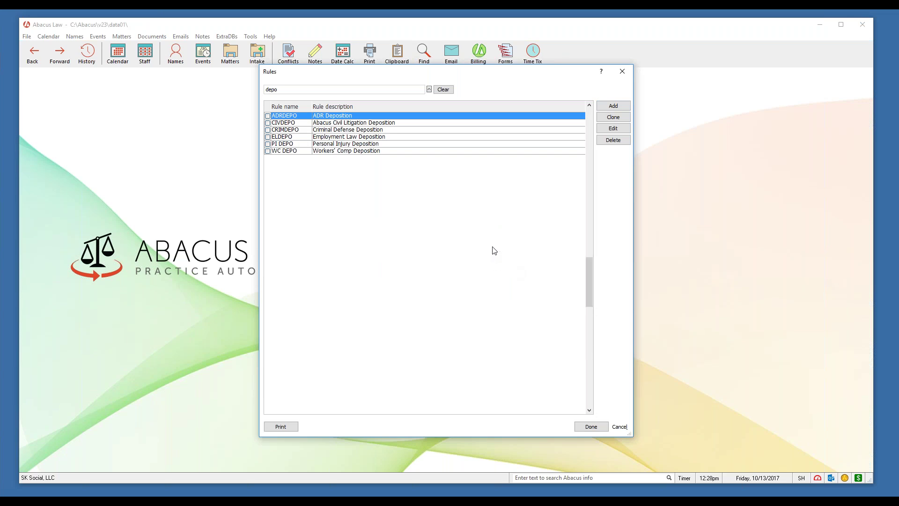
left_click_drag(592, 282, 588, 132)
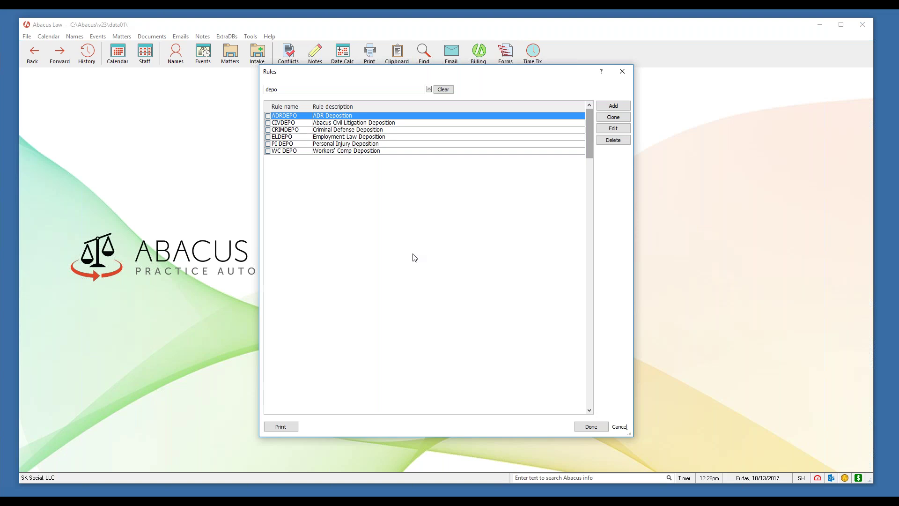
left_click(444, 89)
Check the name prompt for cloning the ADR Deposition rule, cancel it, and close the rules list.
left_click(345, 174)
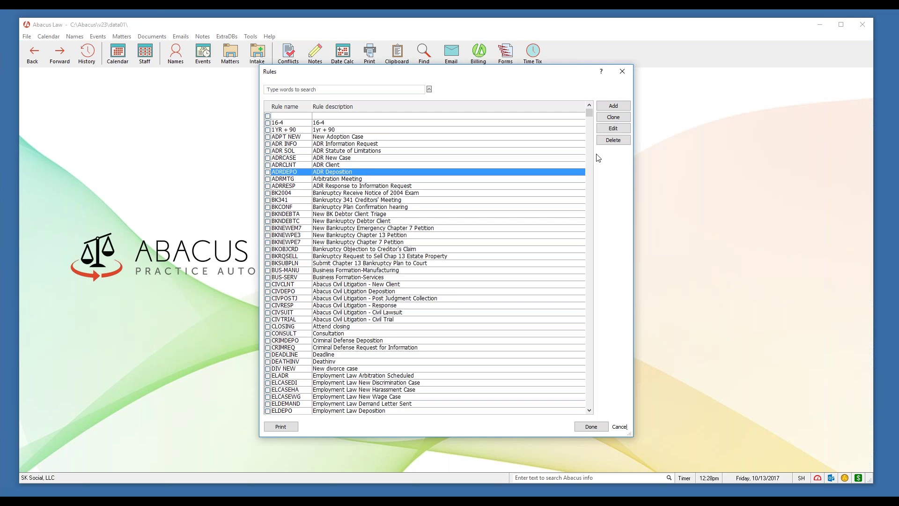
left_click(614, 117)
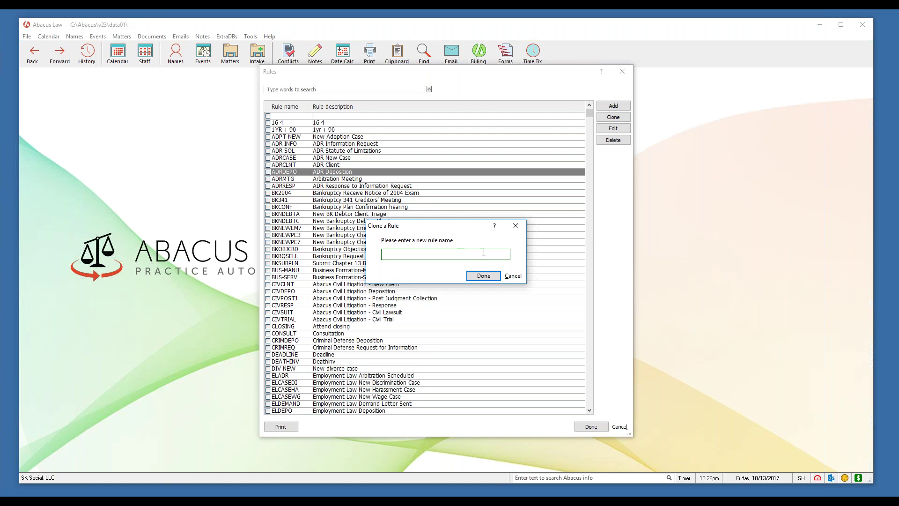
left_click(513, 277)
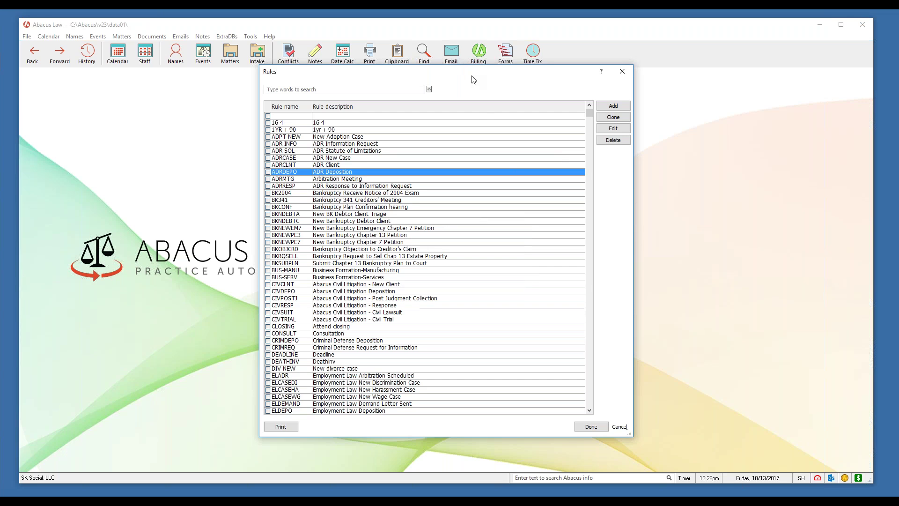
left_click_drag(472, 73, 473, 89)
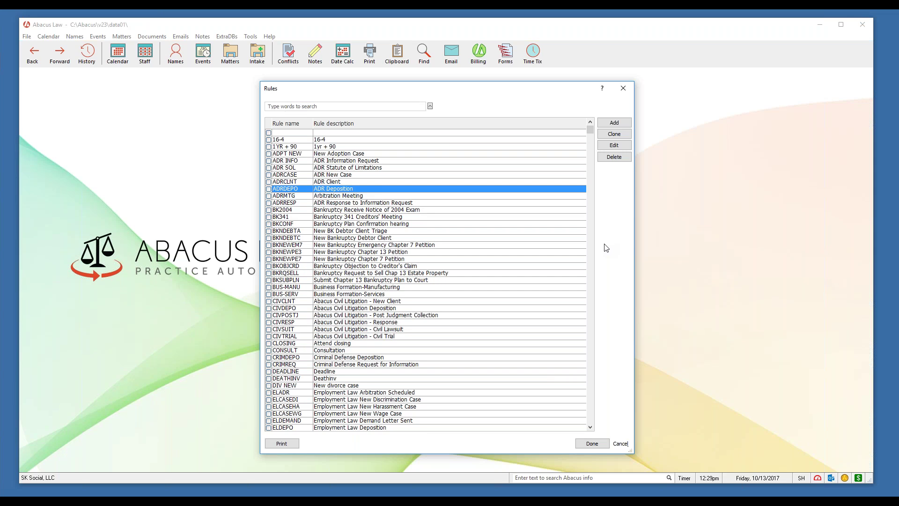
left_click(623, 88)
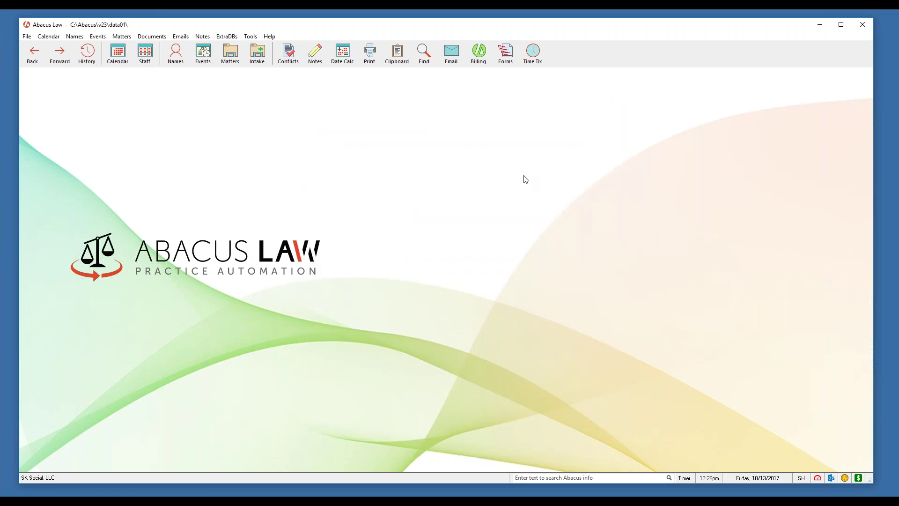